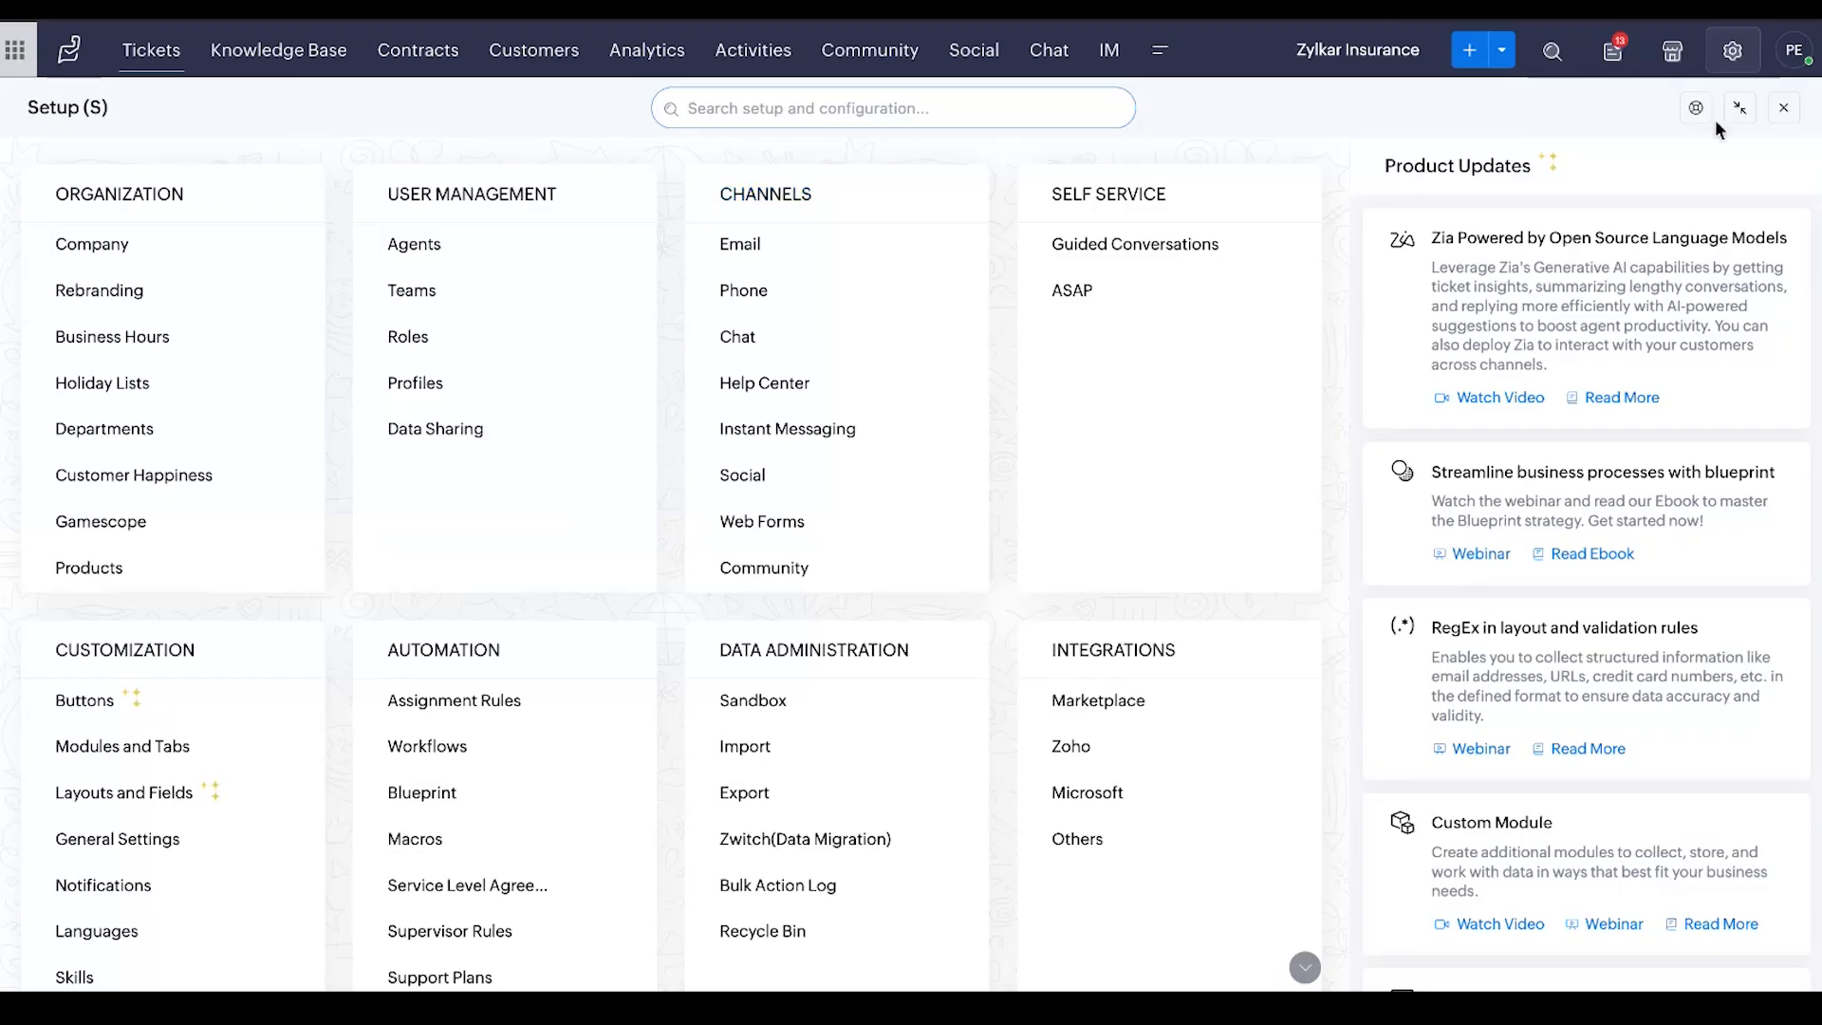
Close the Setup overview to return to the ticket list
left_click(1784, 107)
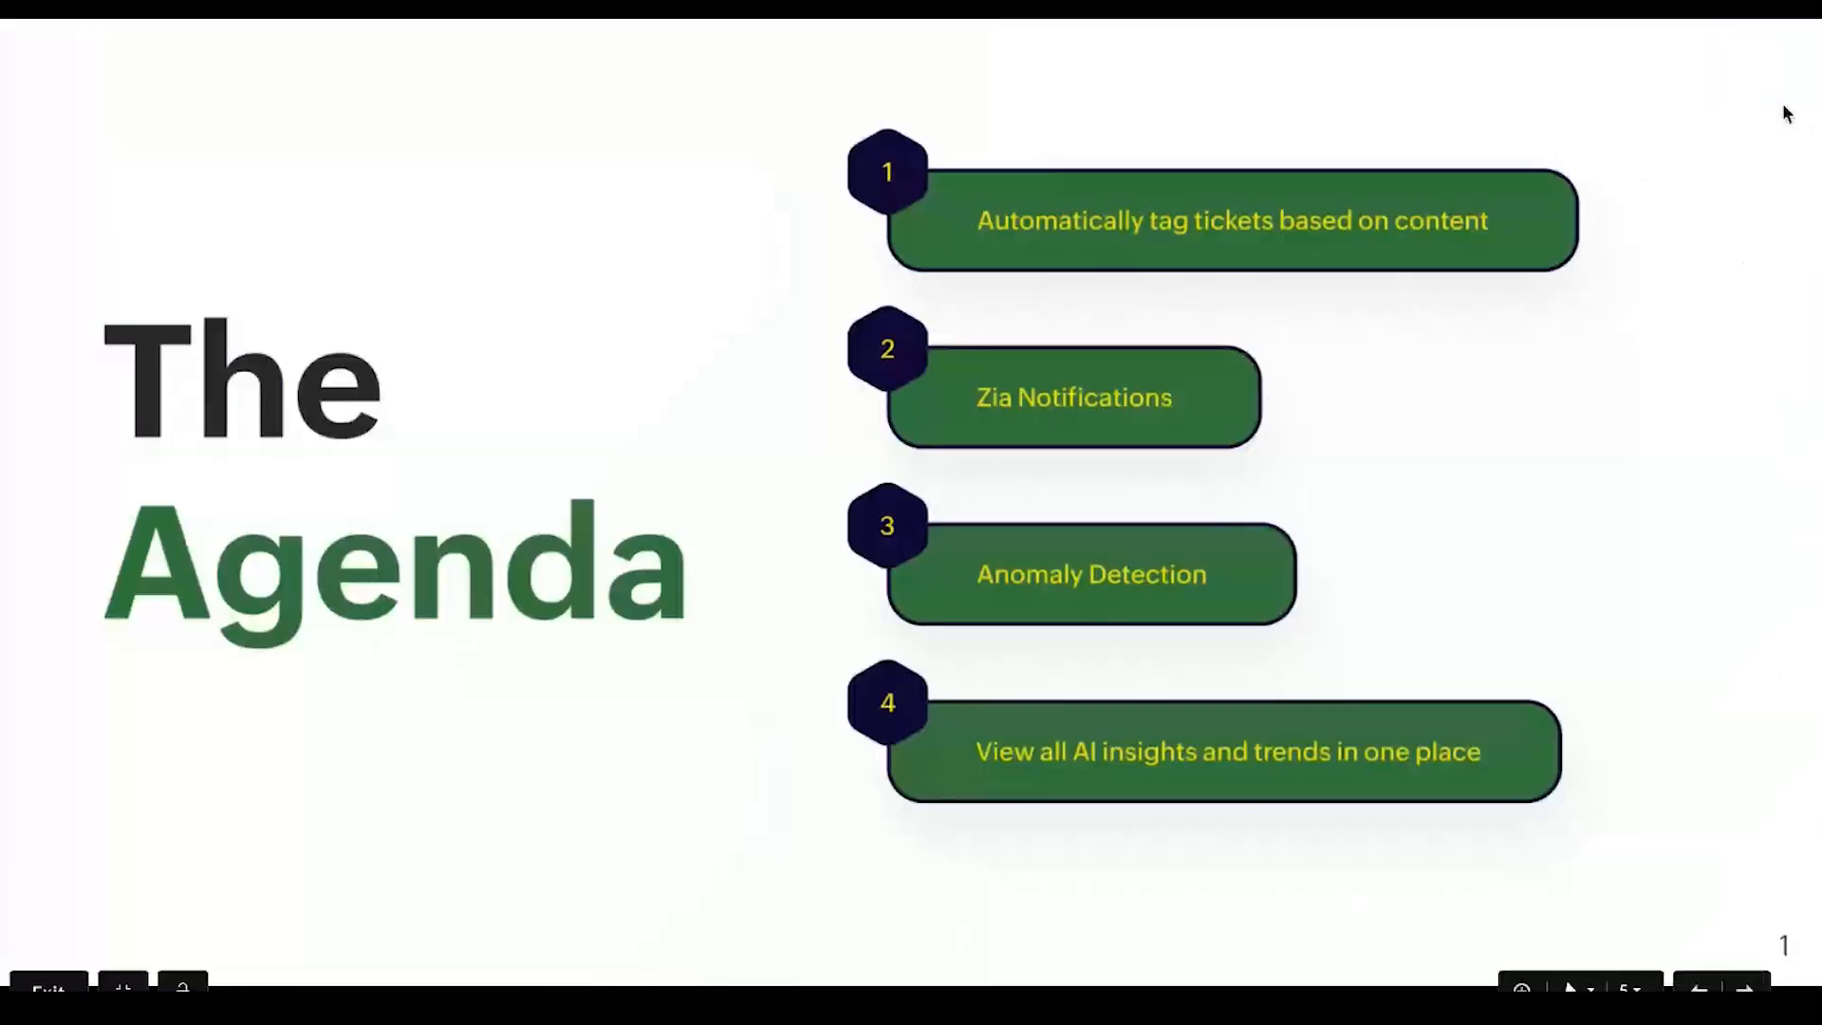
key("Right")
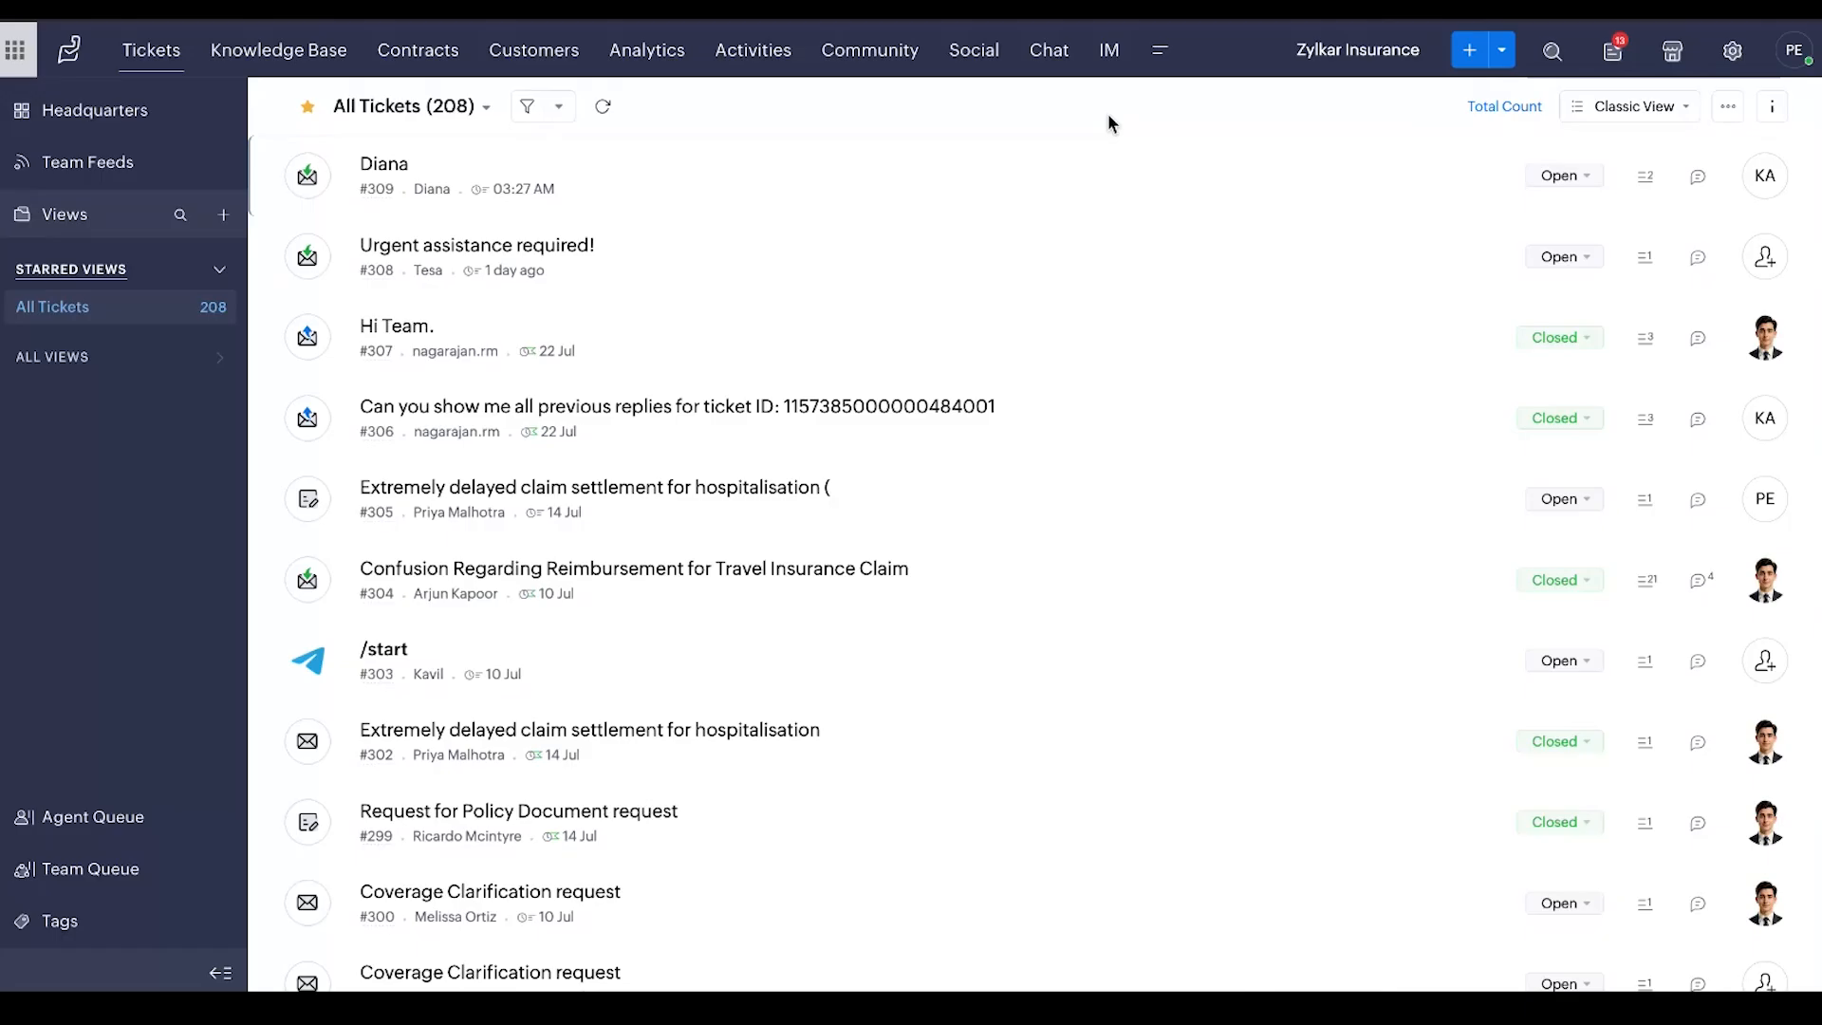
Check the tags on the "Urgent assistance required!" ticket, and list all tickets tagged "credit card"
left_click(896, 248)
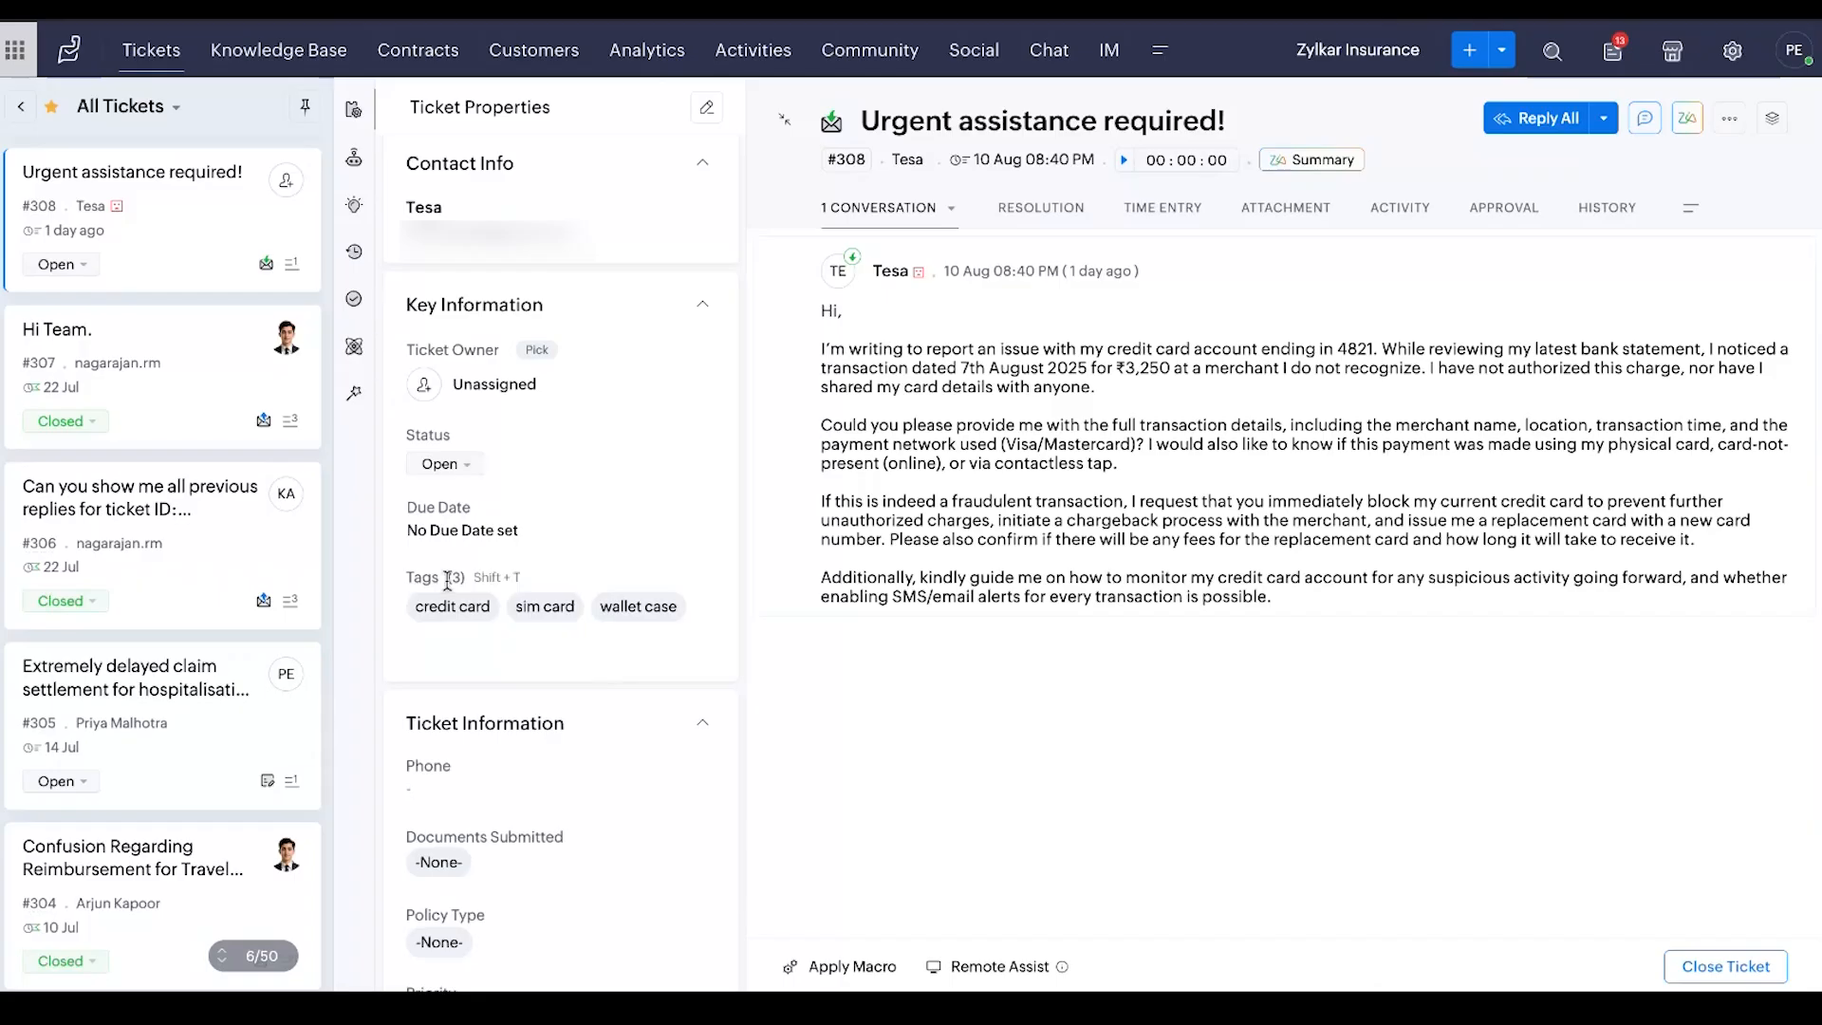
left_click(140, 52)
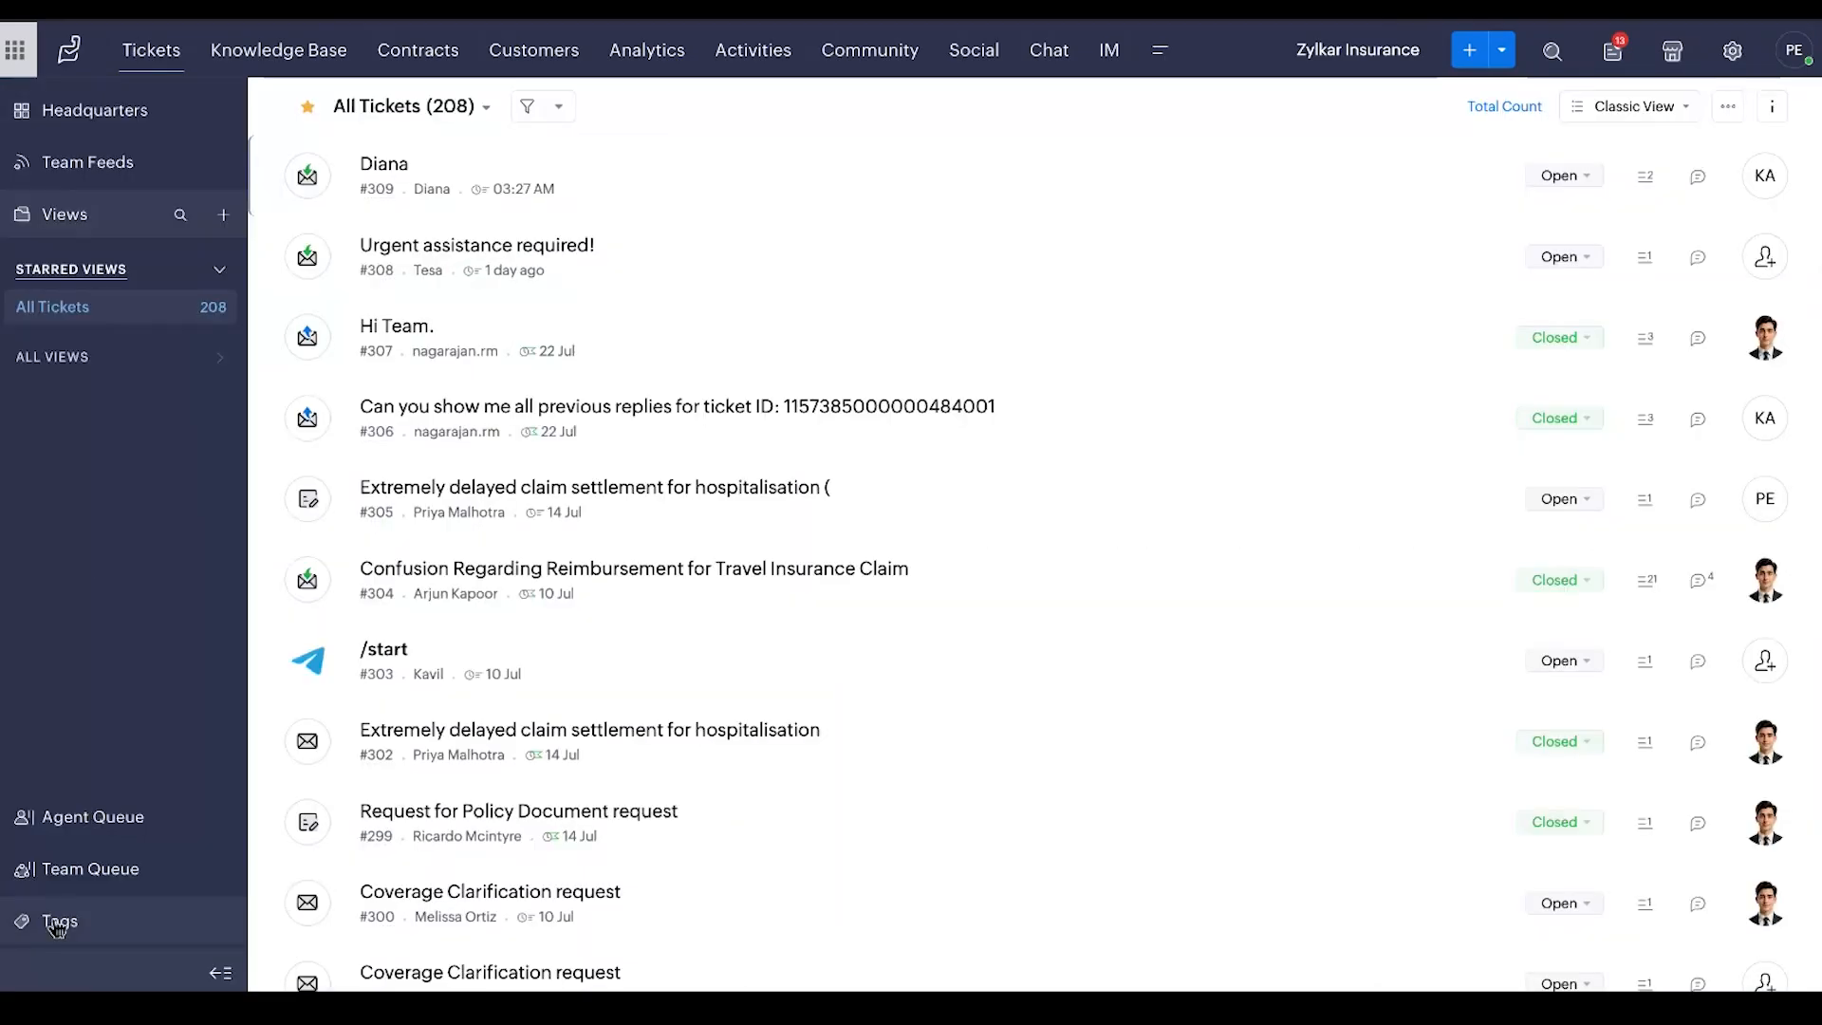
left_click(89, 927)
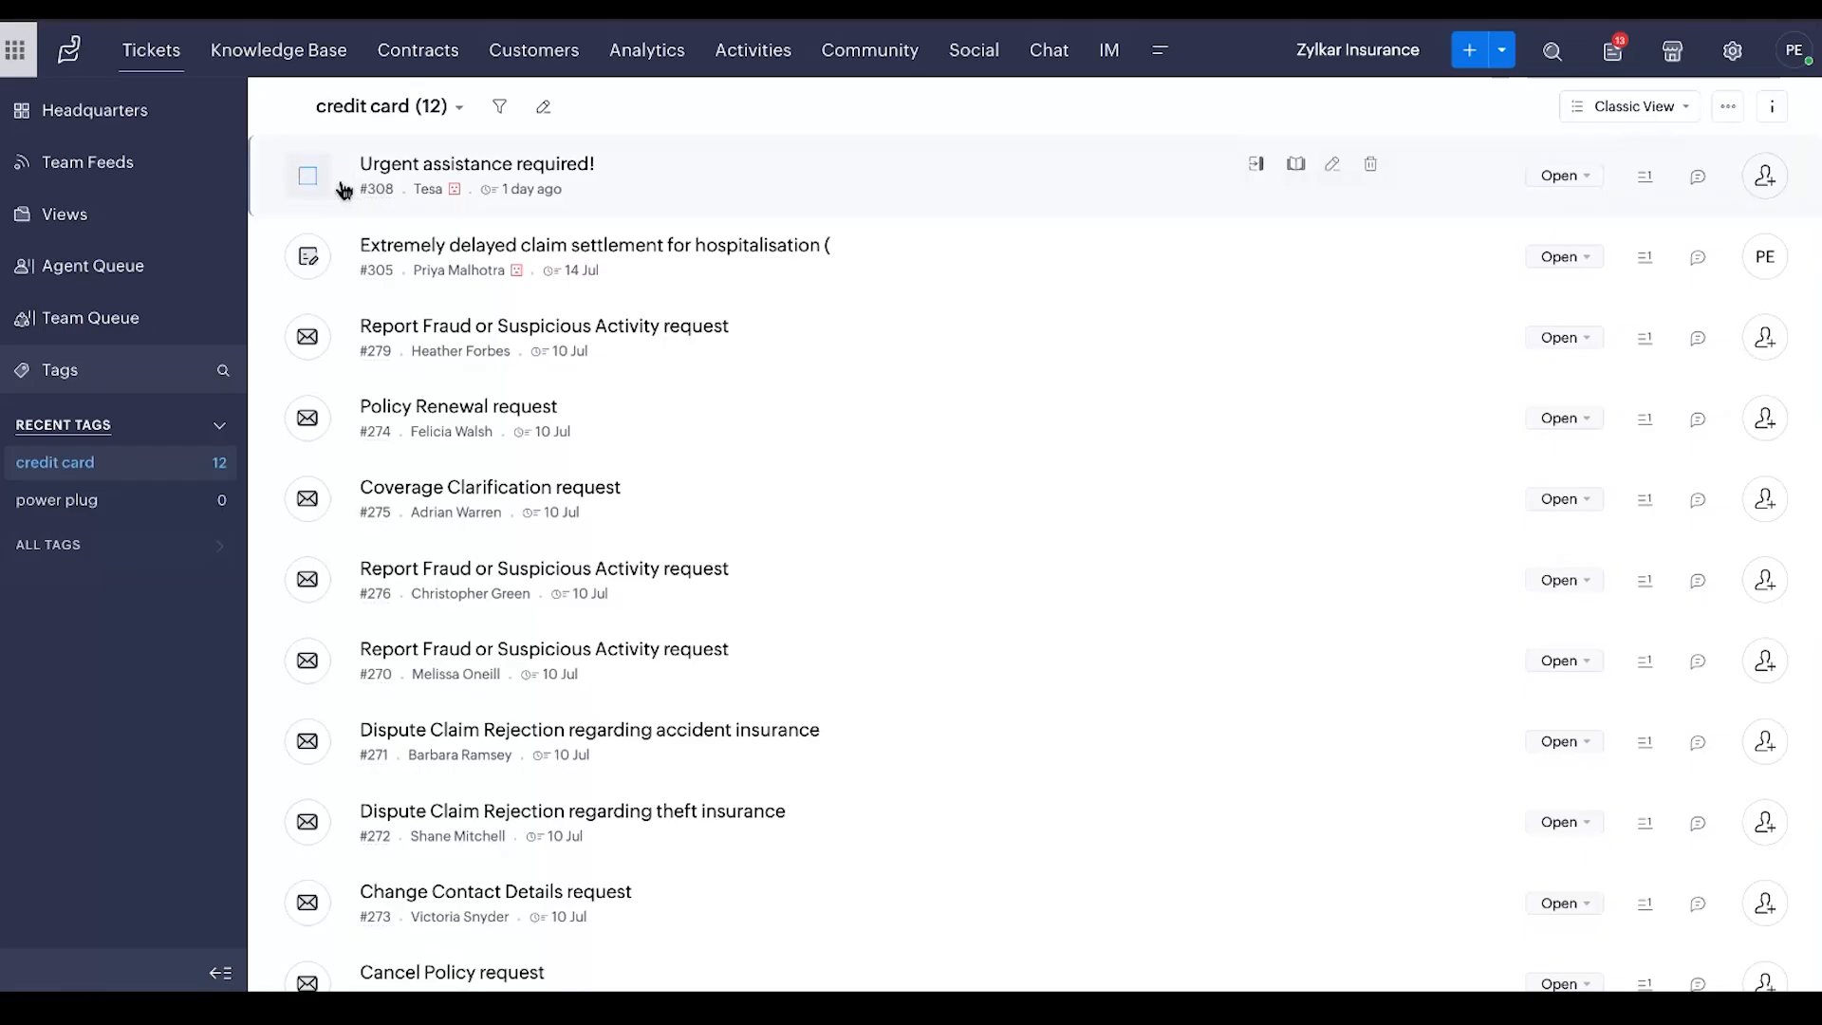
Select all tickets tagged "credit card" to view the available bulk actions, and clear the selection
left_click(308, 175)
left_click(313, 258)
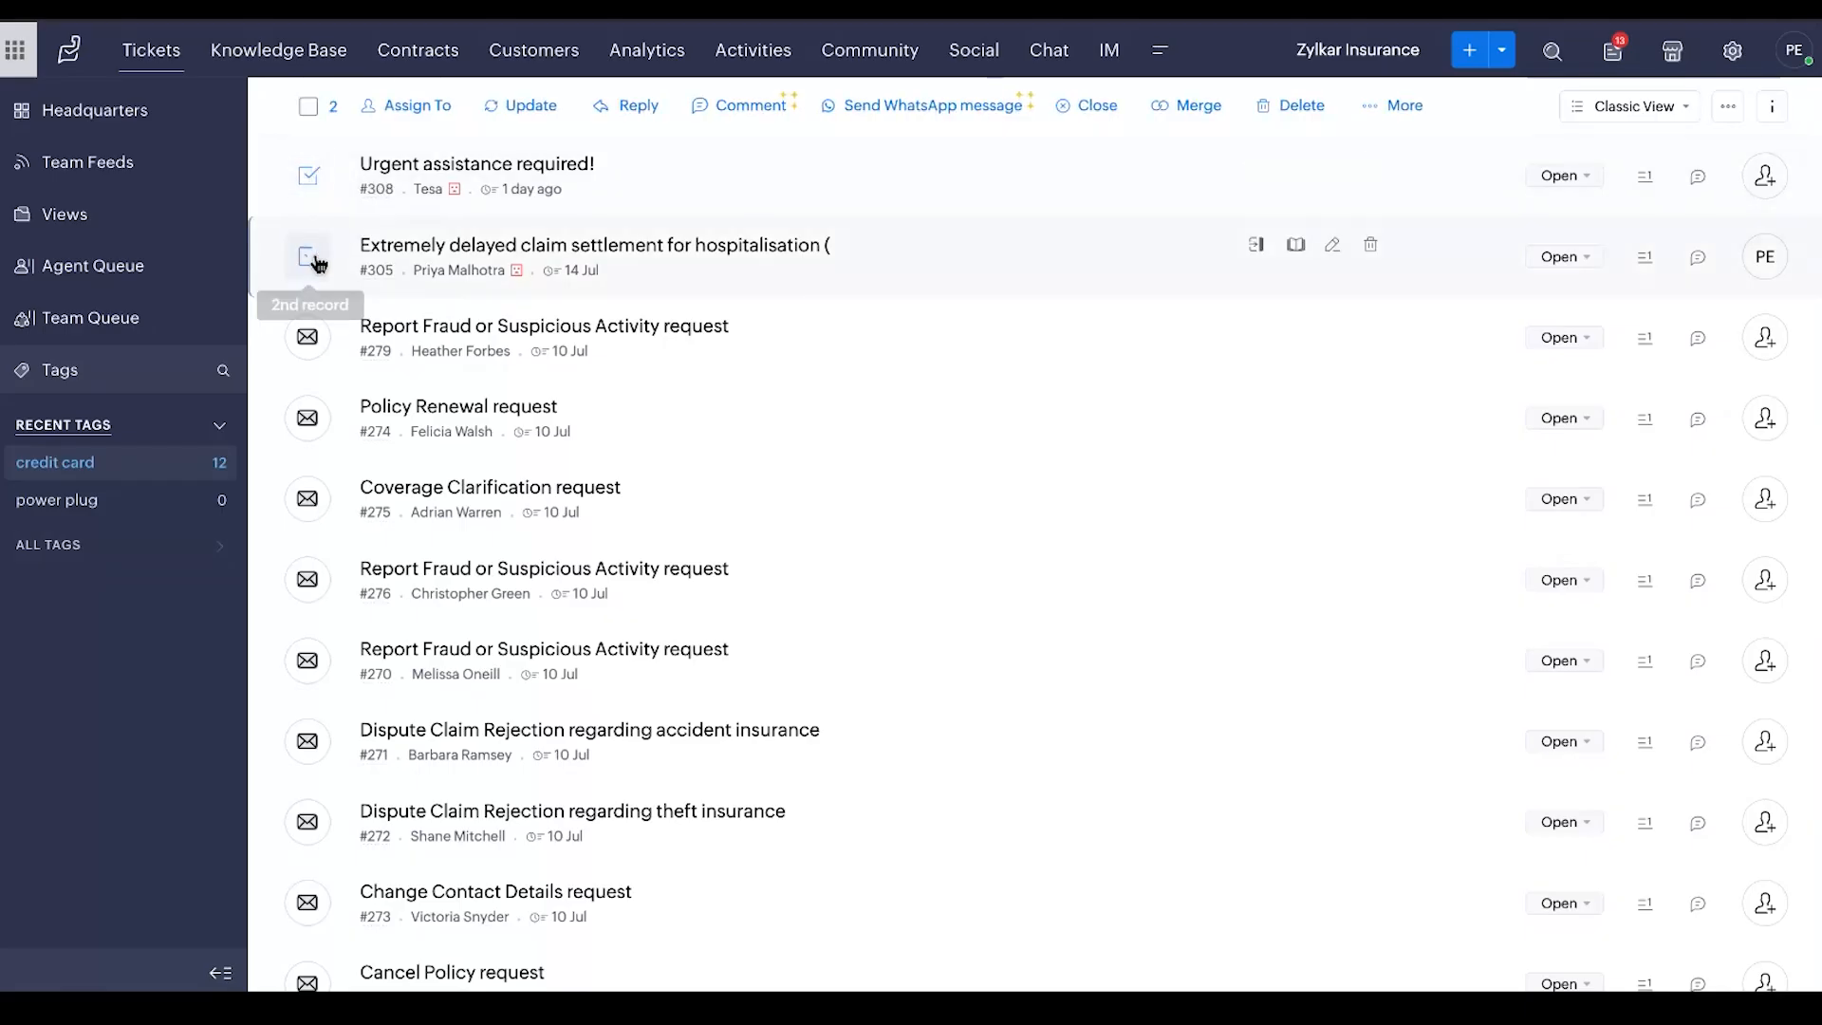
left_click(311, 107)
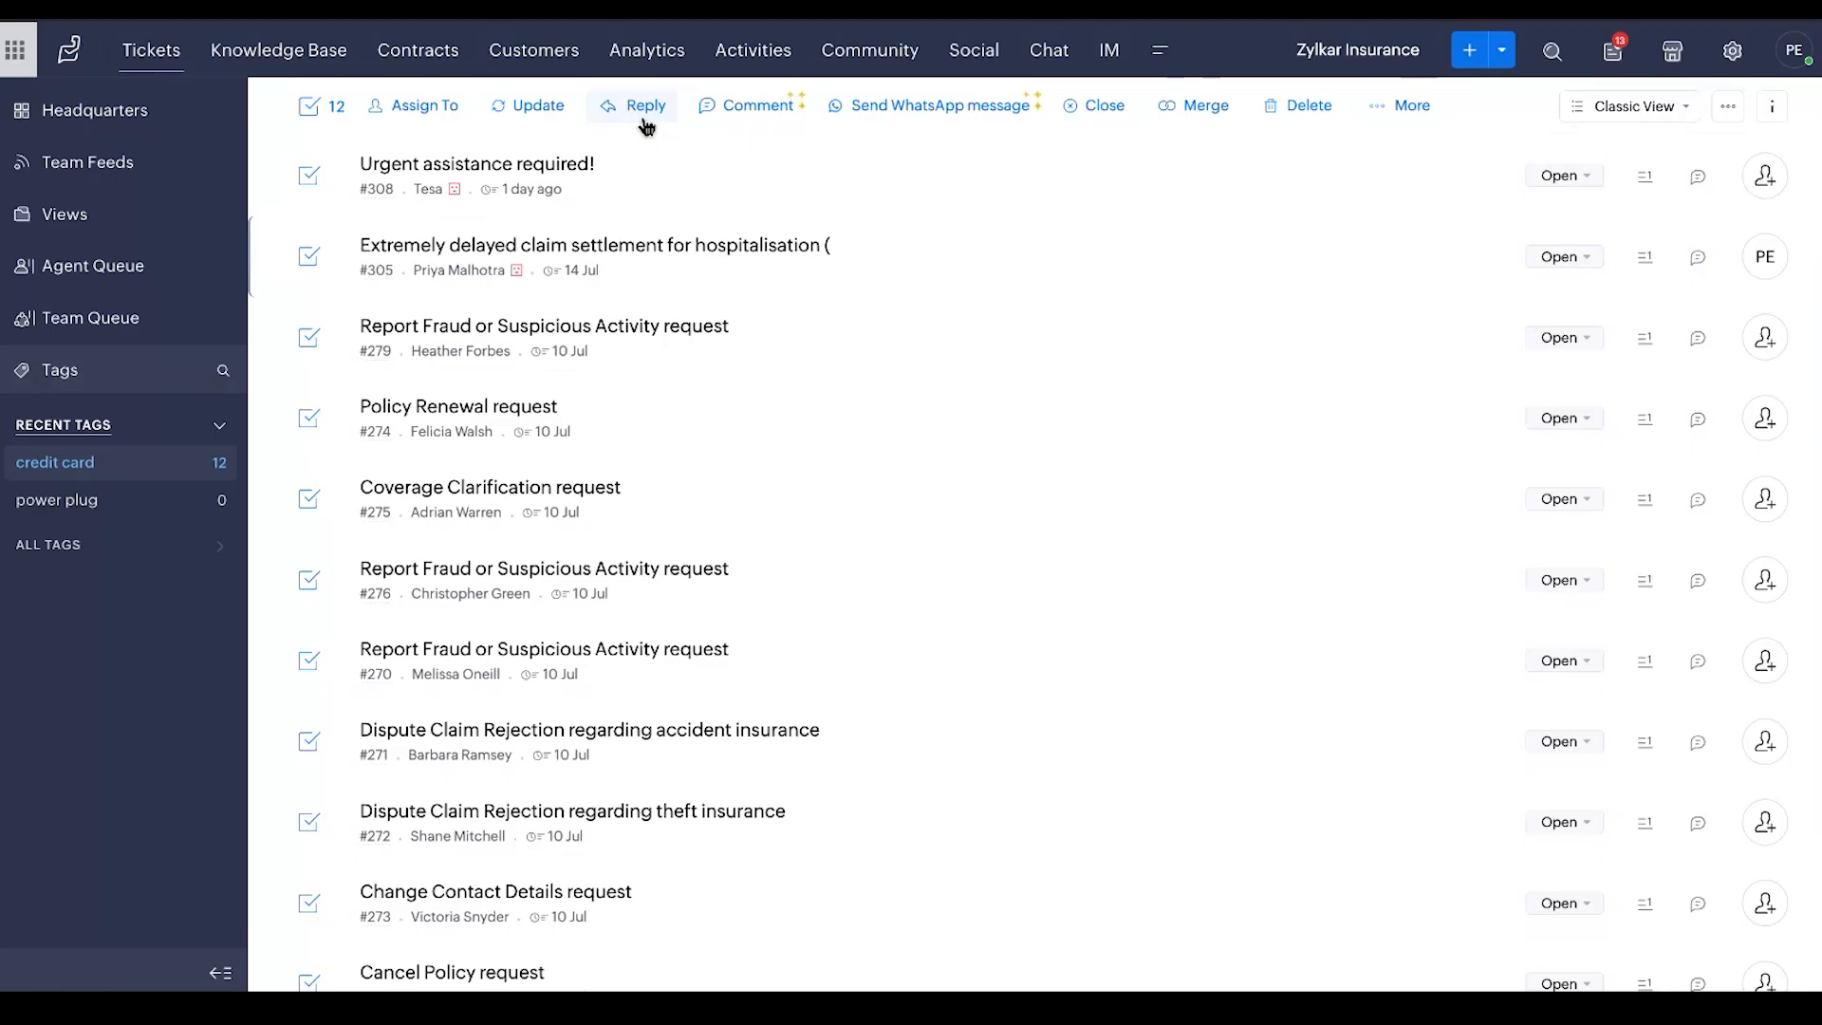
left_click(310, 113)
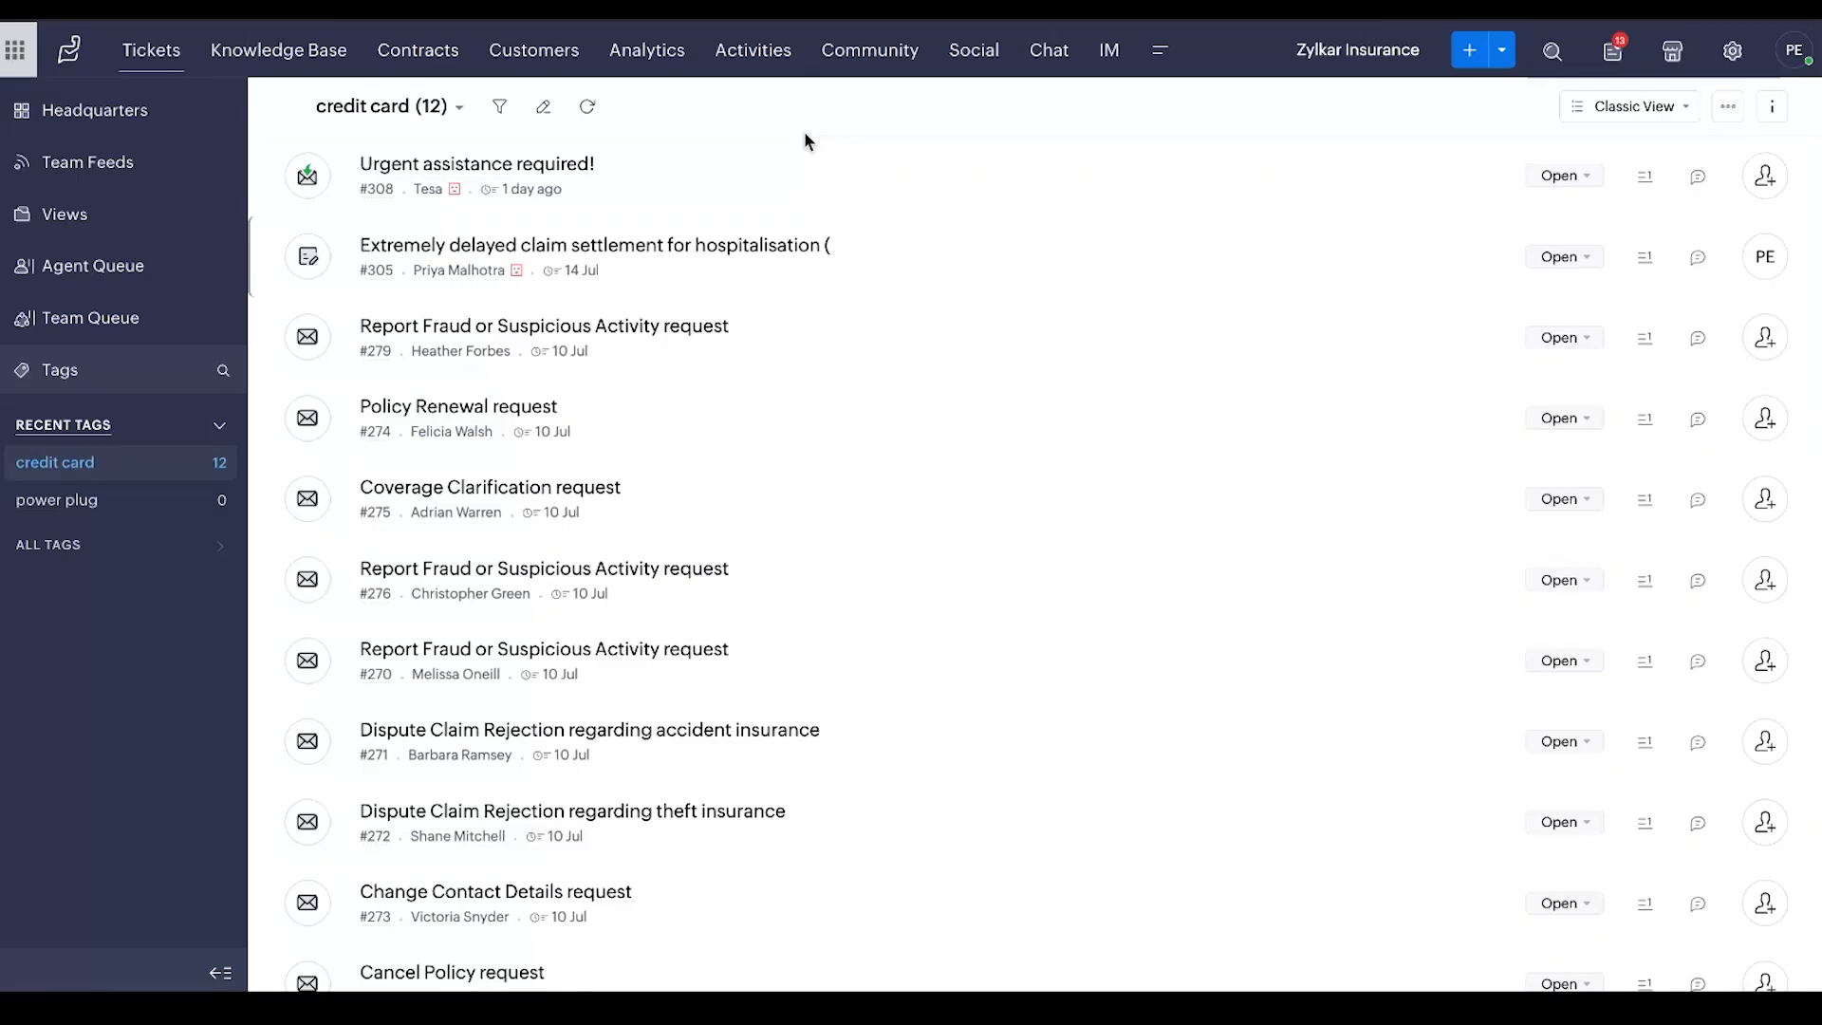
Look through the tags and keyword clusters in Zia Intelligence's Ticket Auto Tags management, and return to the tickets
left_click(1730, 55)
scroll(712, 475, "down", 7)
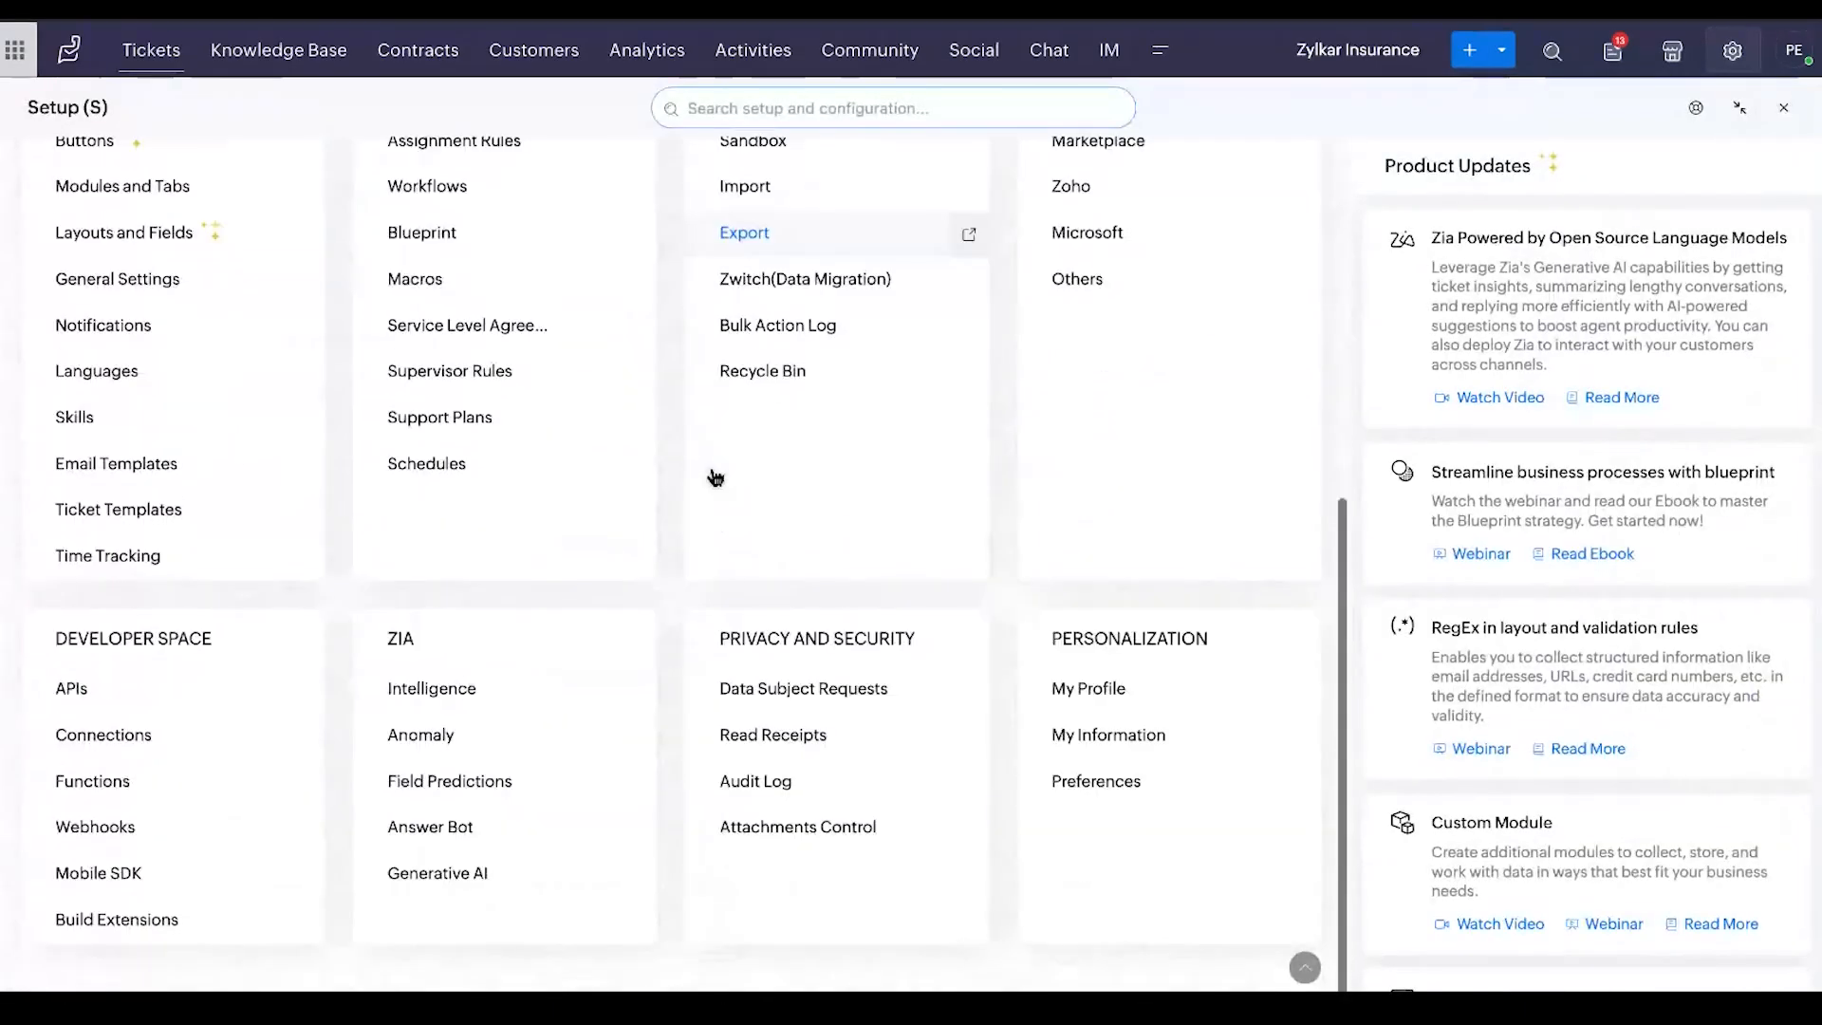
left_click(434, 698)
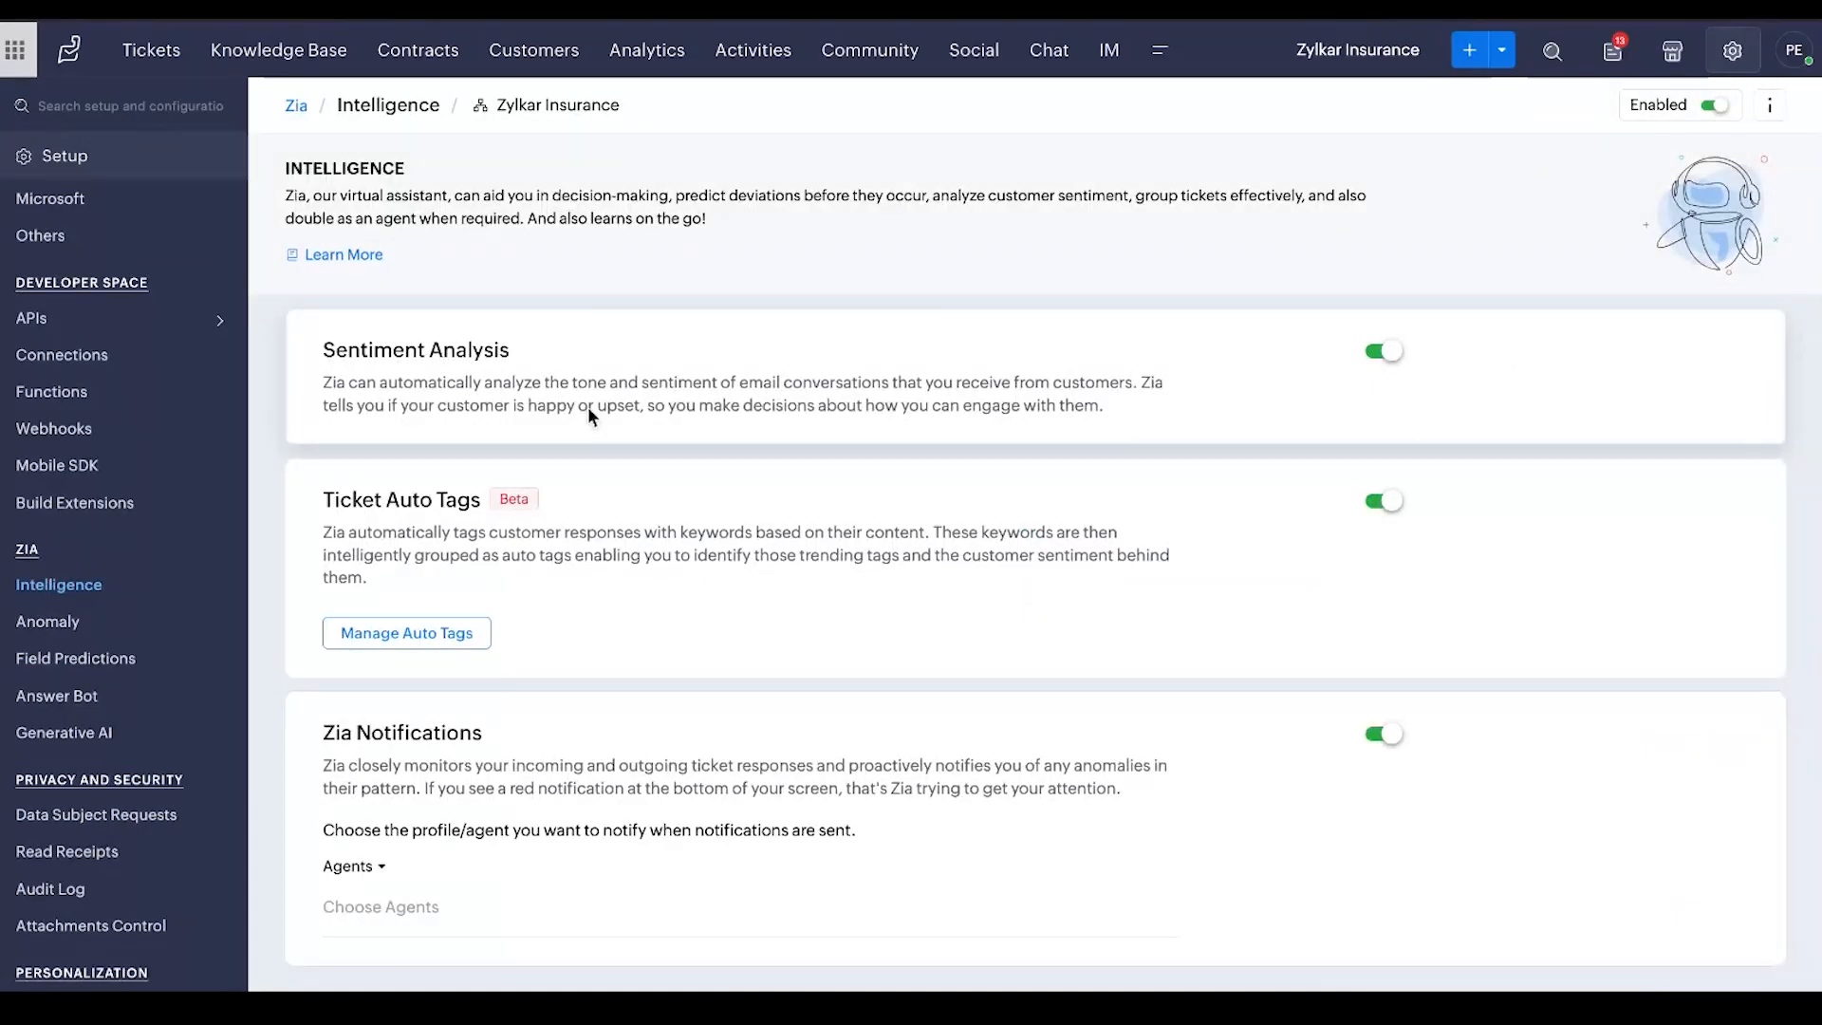
left_click(446, 631)
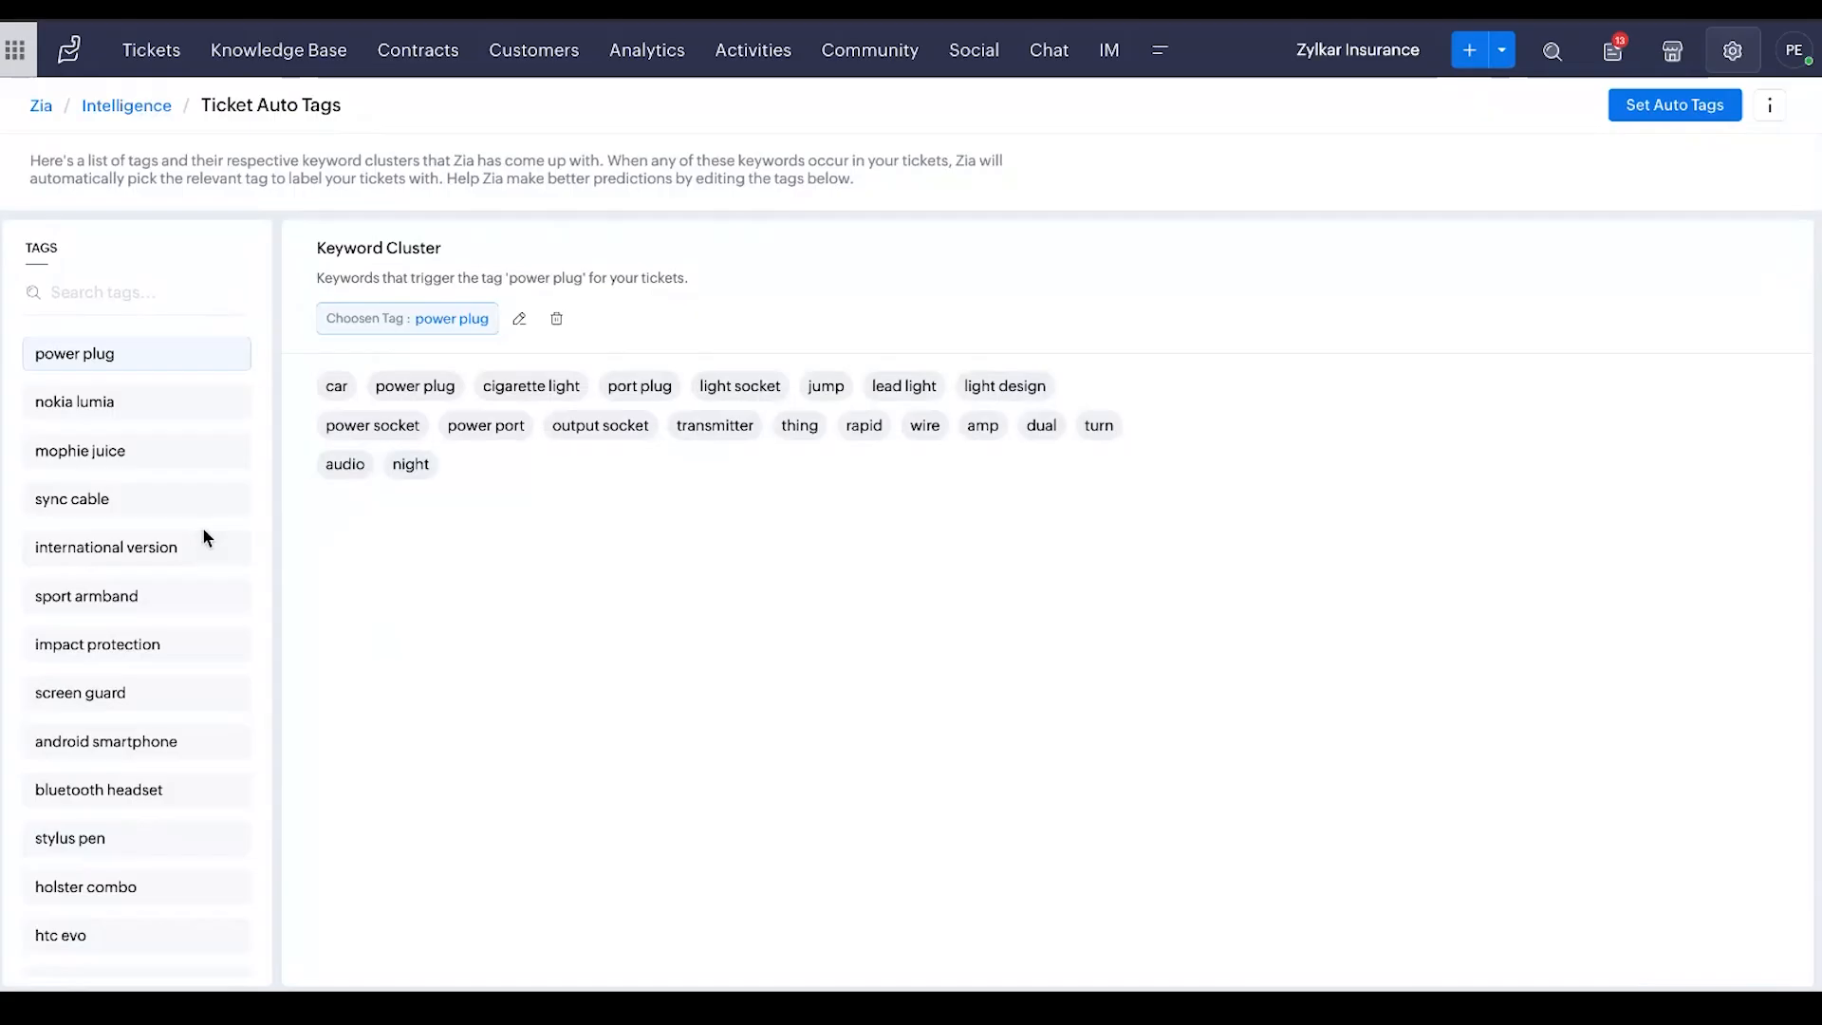
scroll(204, 537, "down", 7)
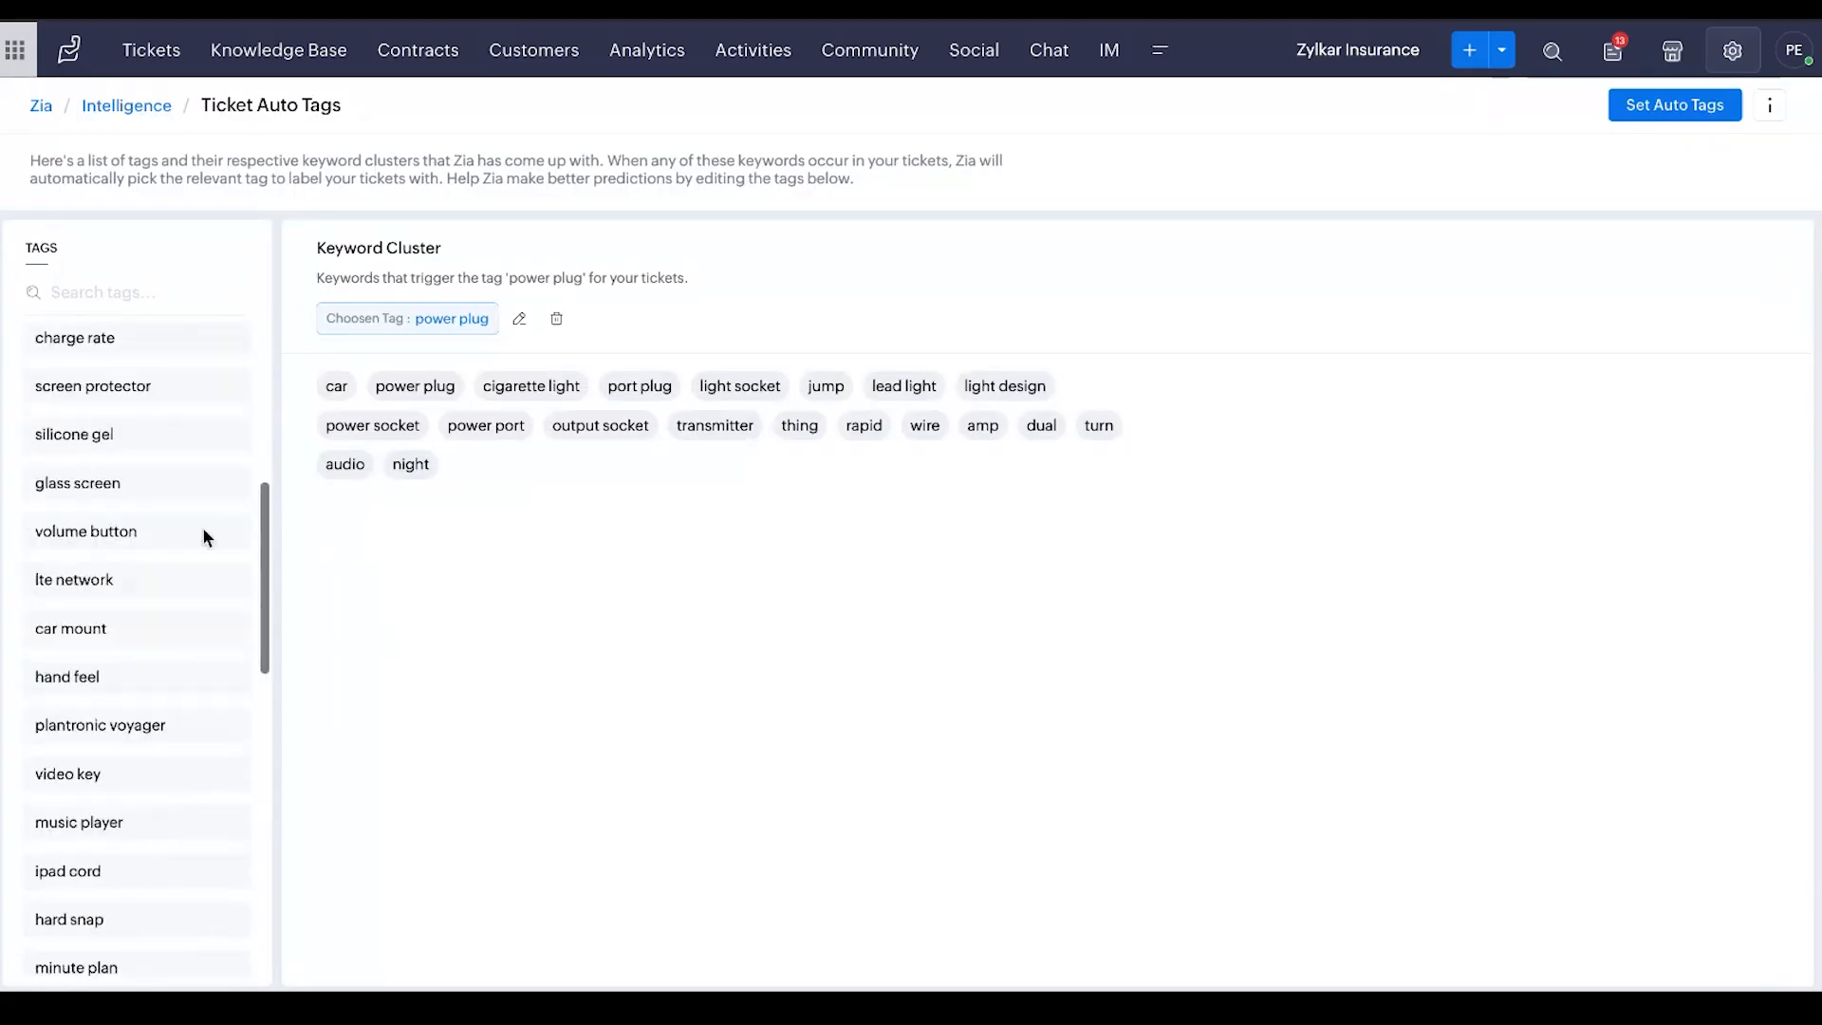
scroll(204, 537, "down", 10)
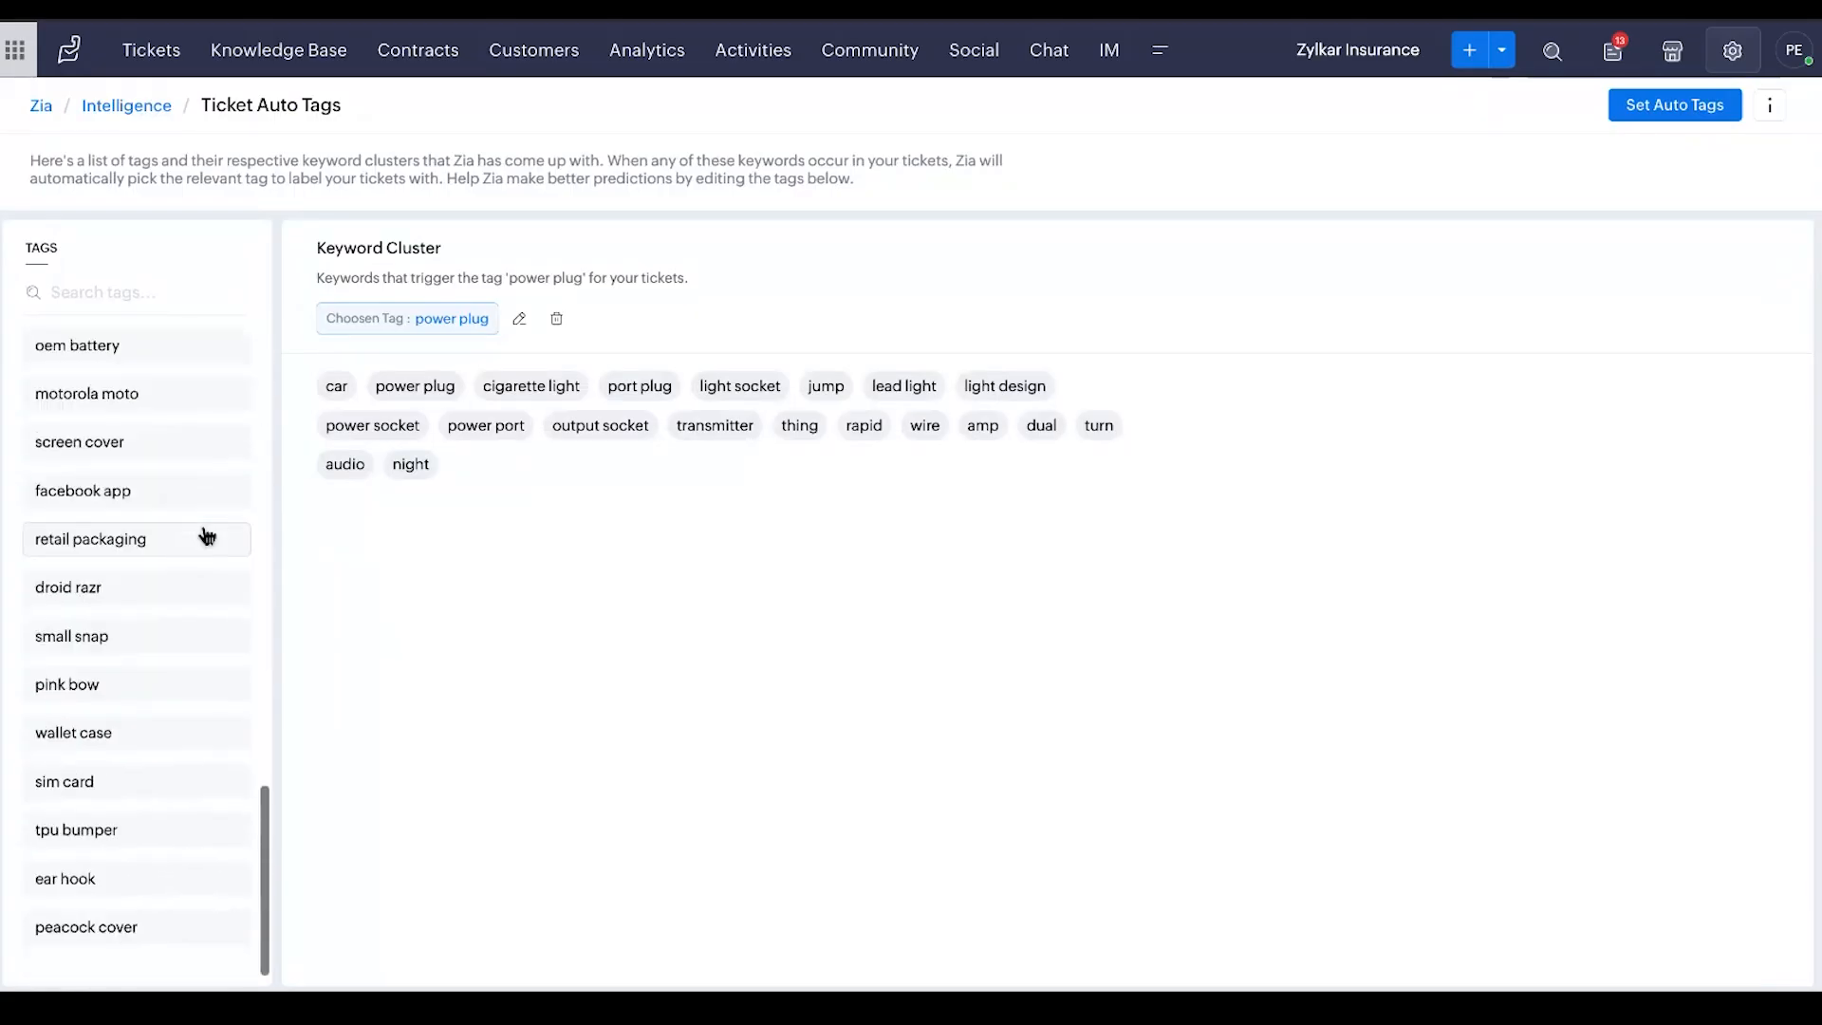
scroll(207, 537, "up", 17)
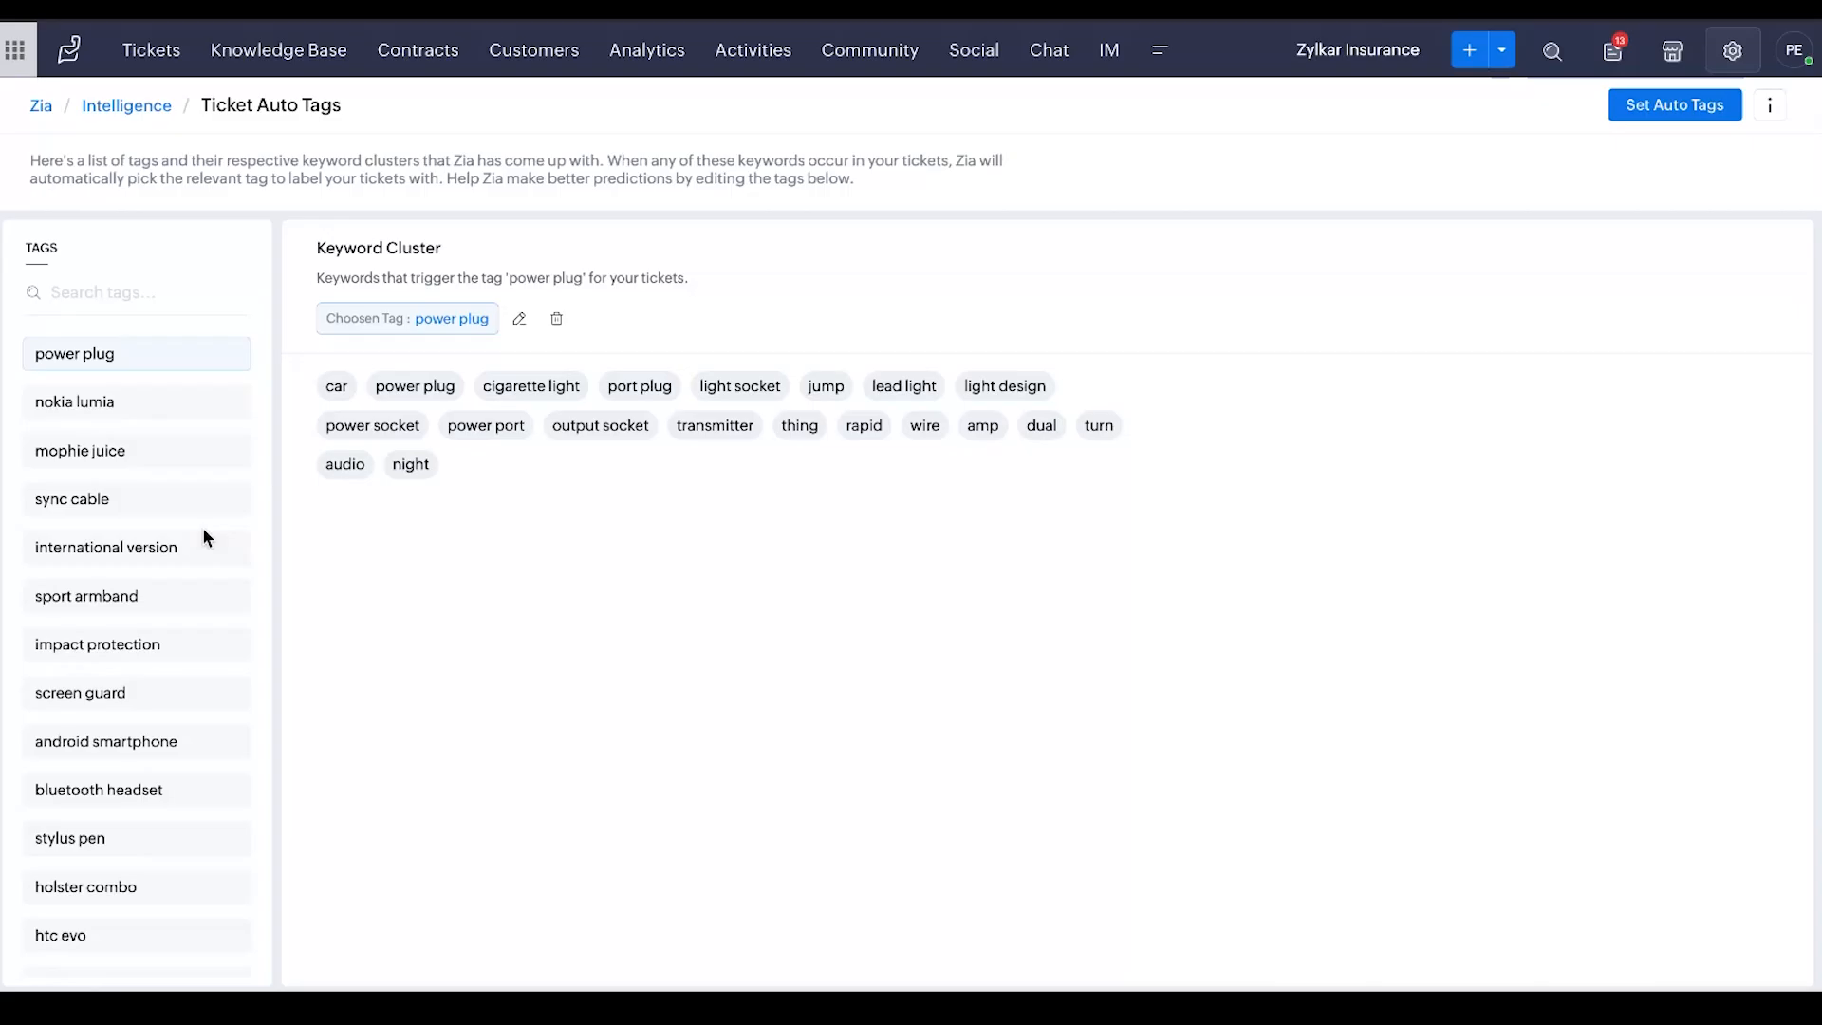
left_click(158, 55)
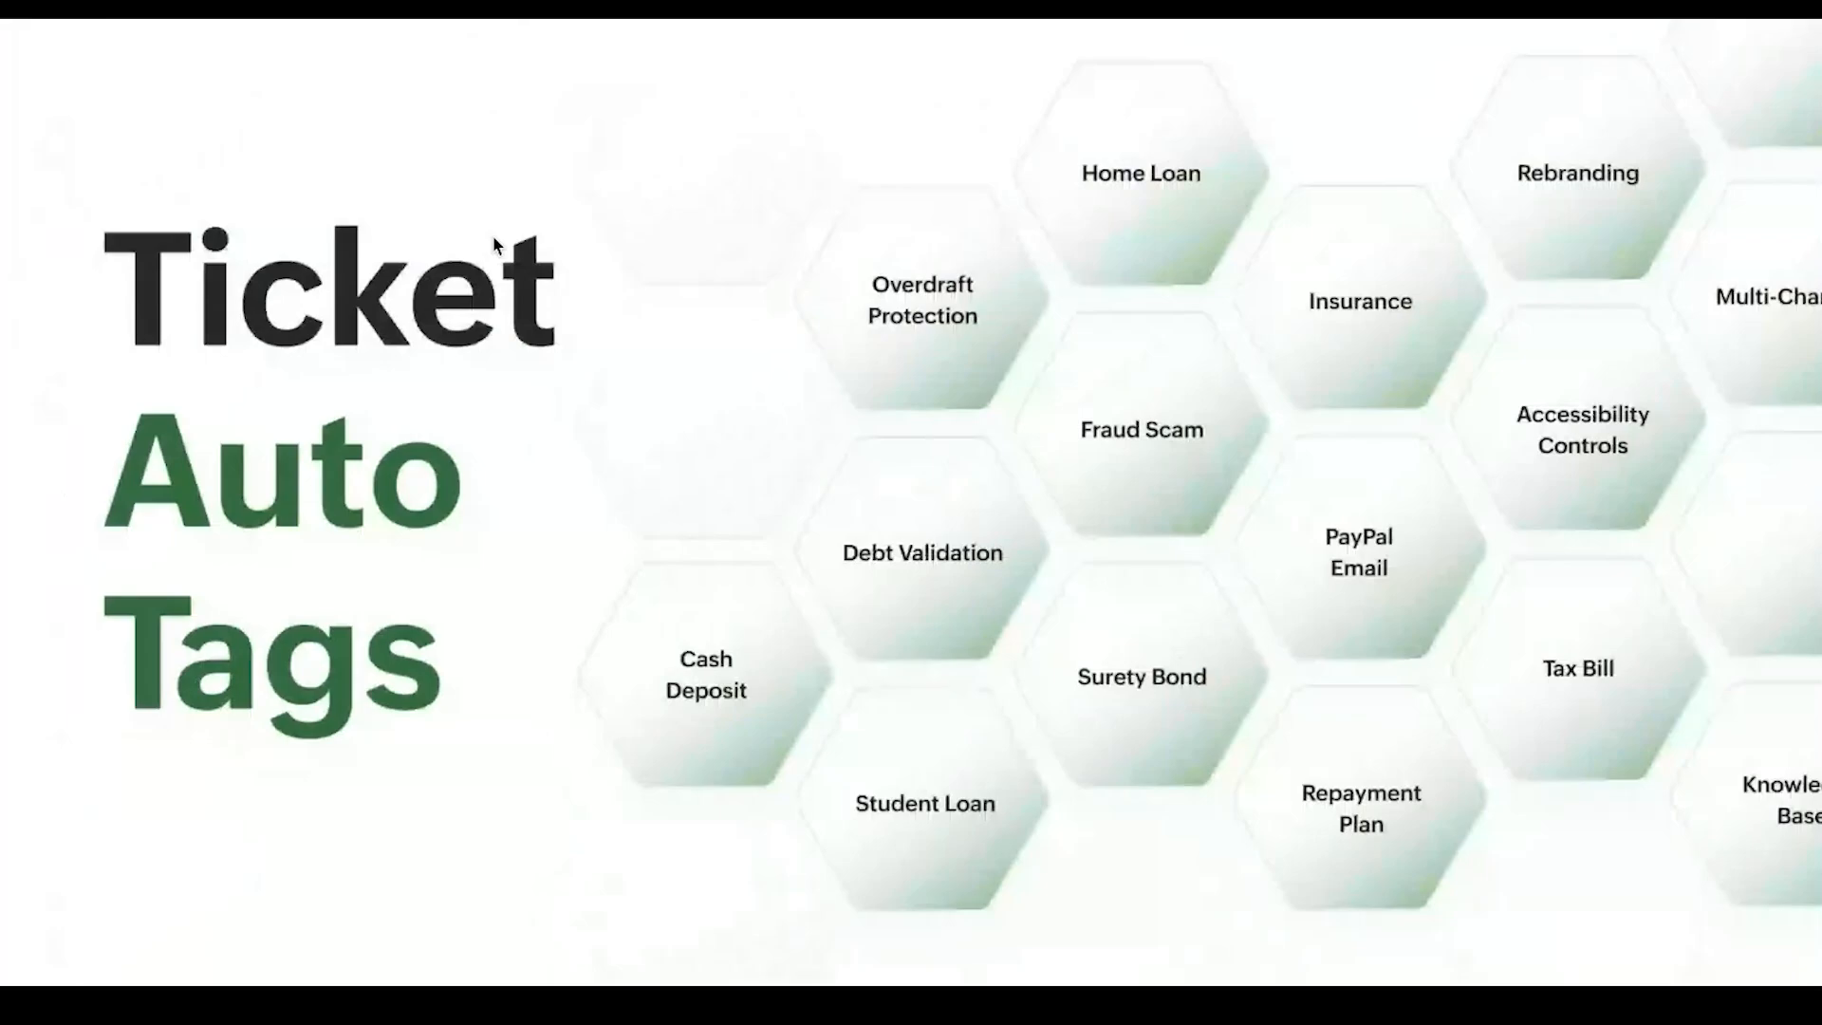
key("Right")
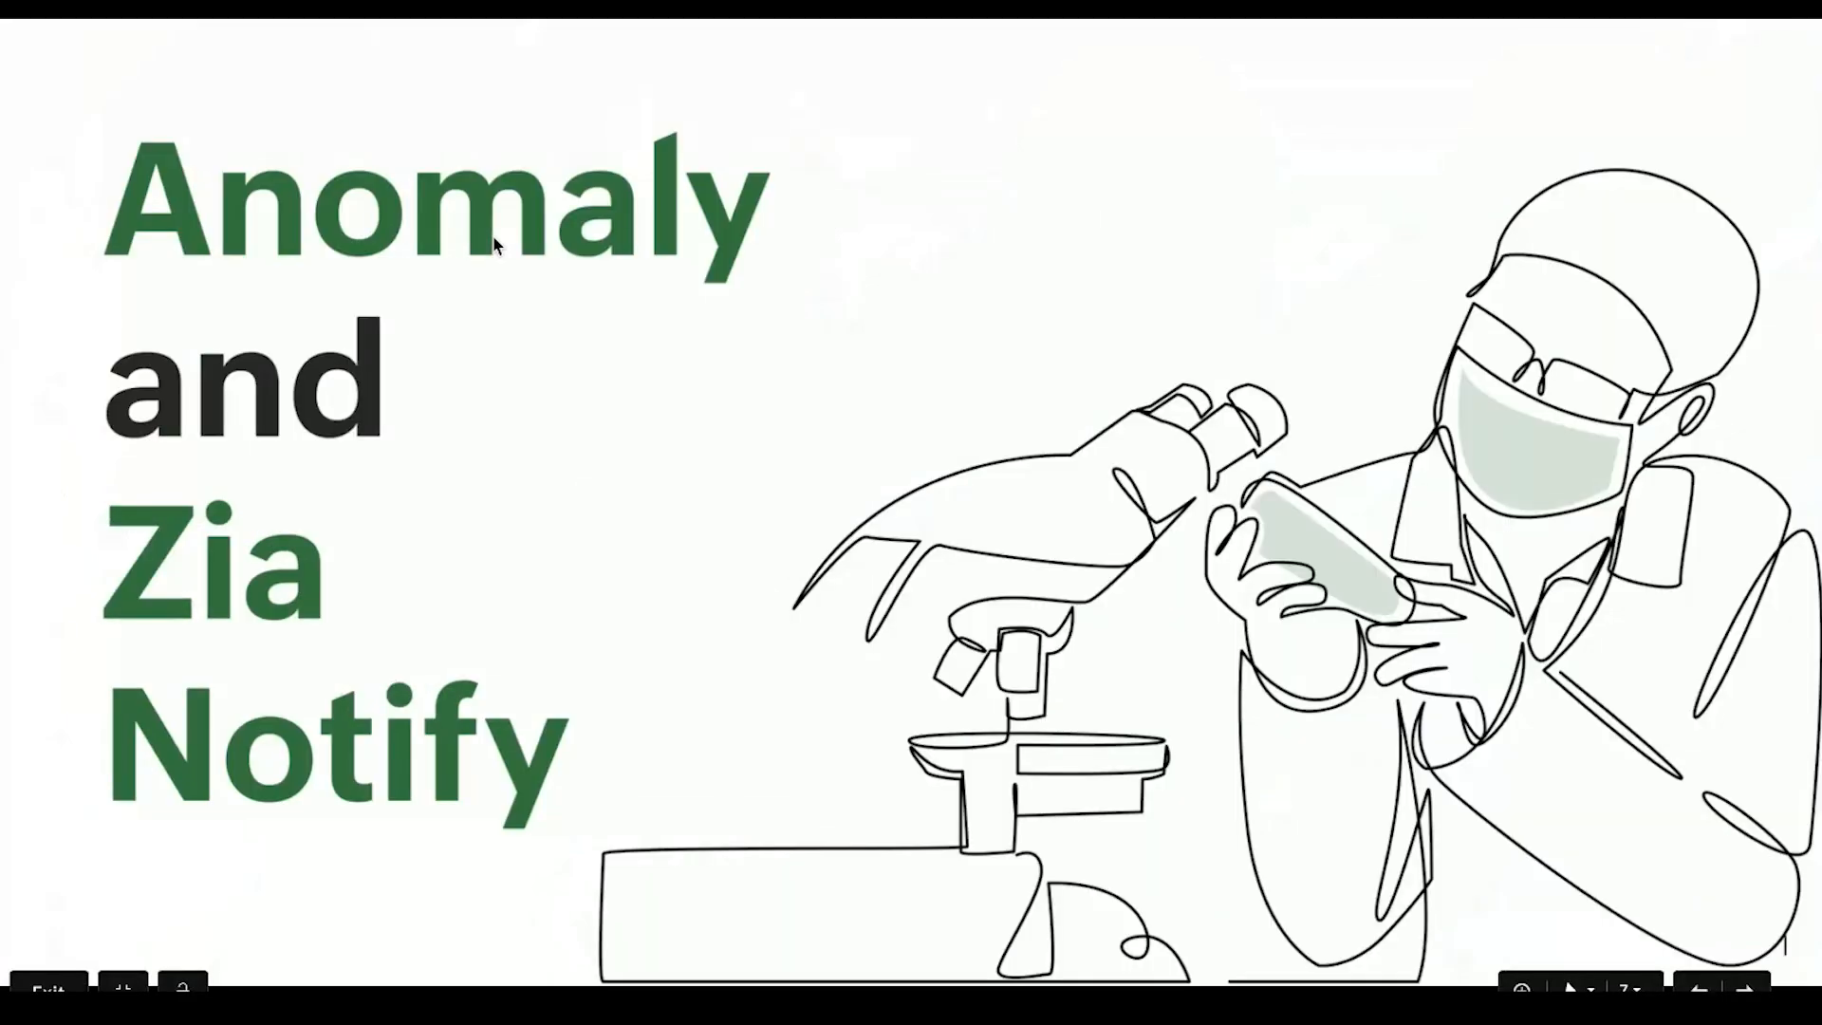
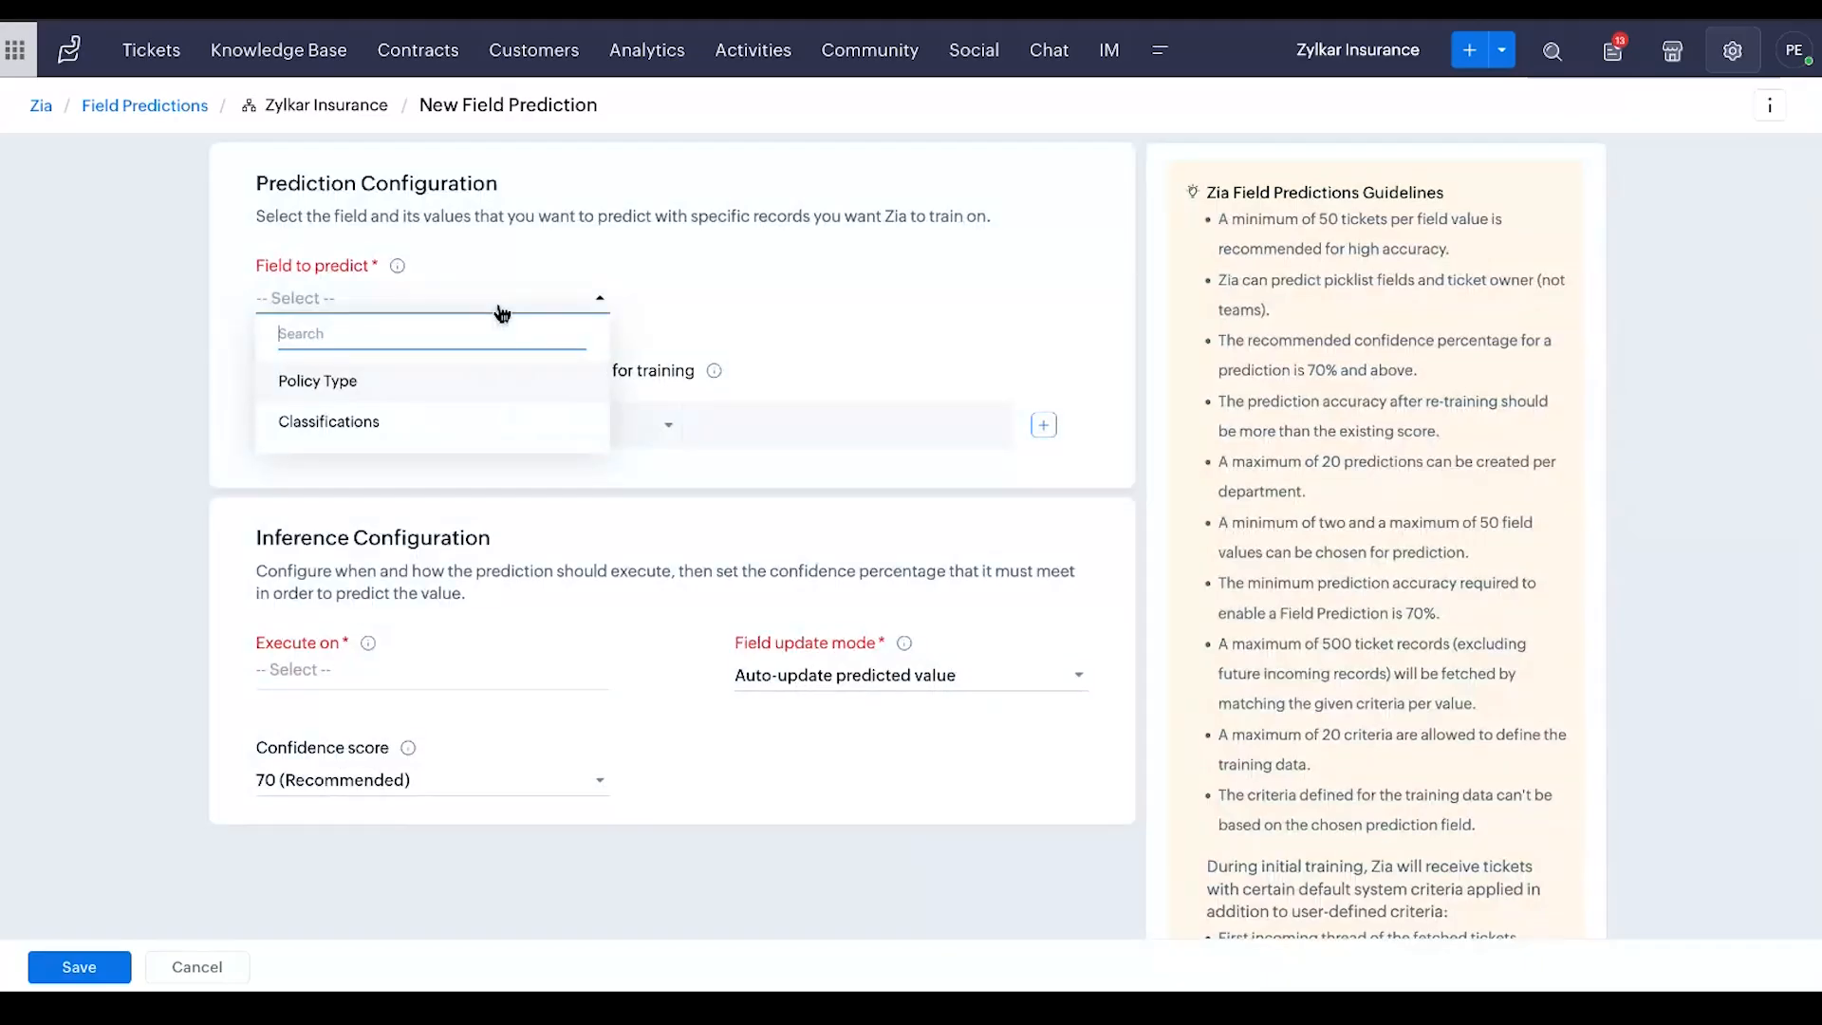
Choose Policy Type as the field to predict, and include all its insurance values for Zia to predict
left_click(433, 389)
left_click(806, 293)
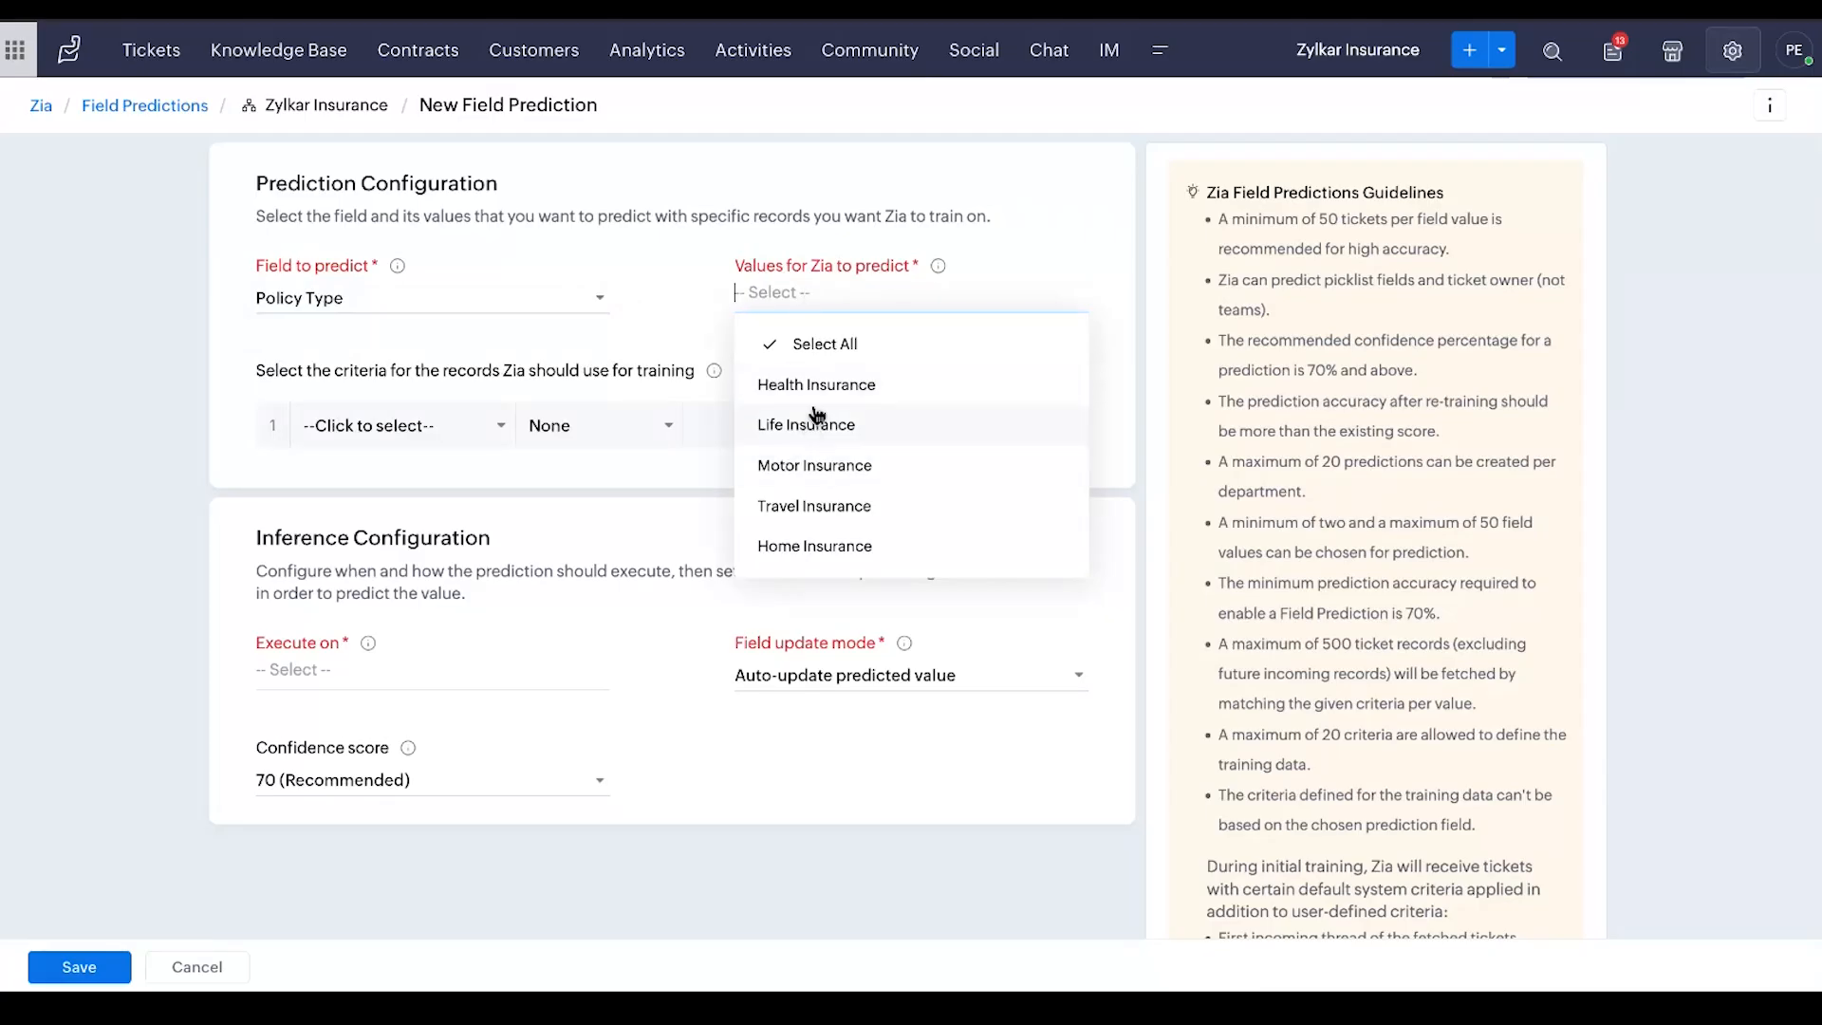
left_click(831, 351)
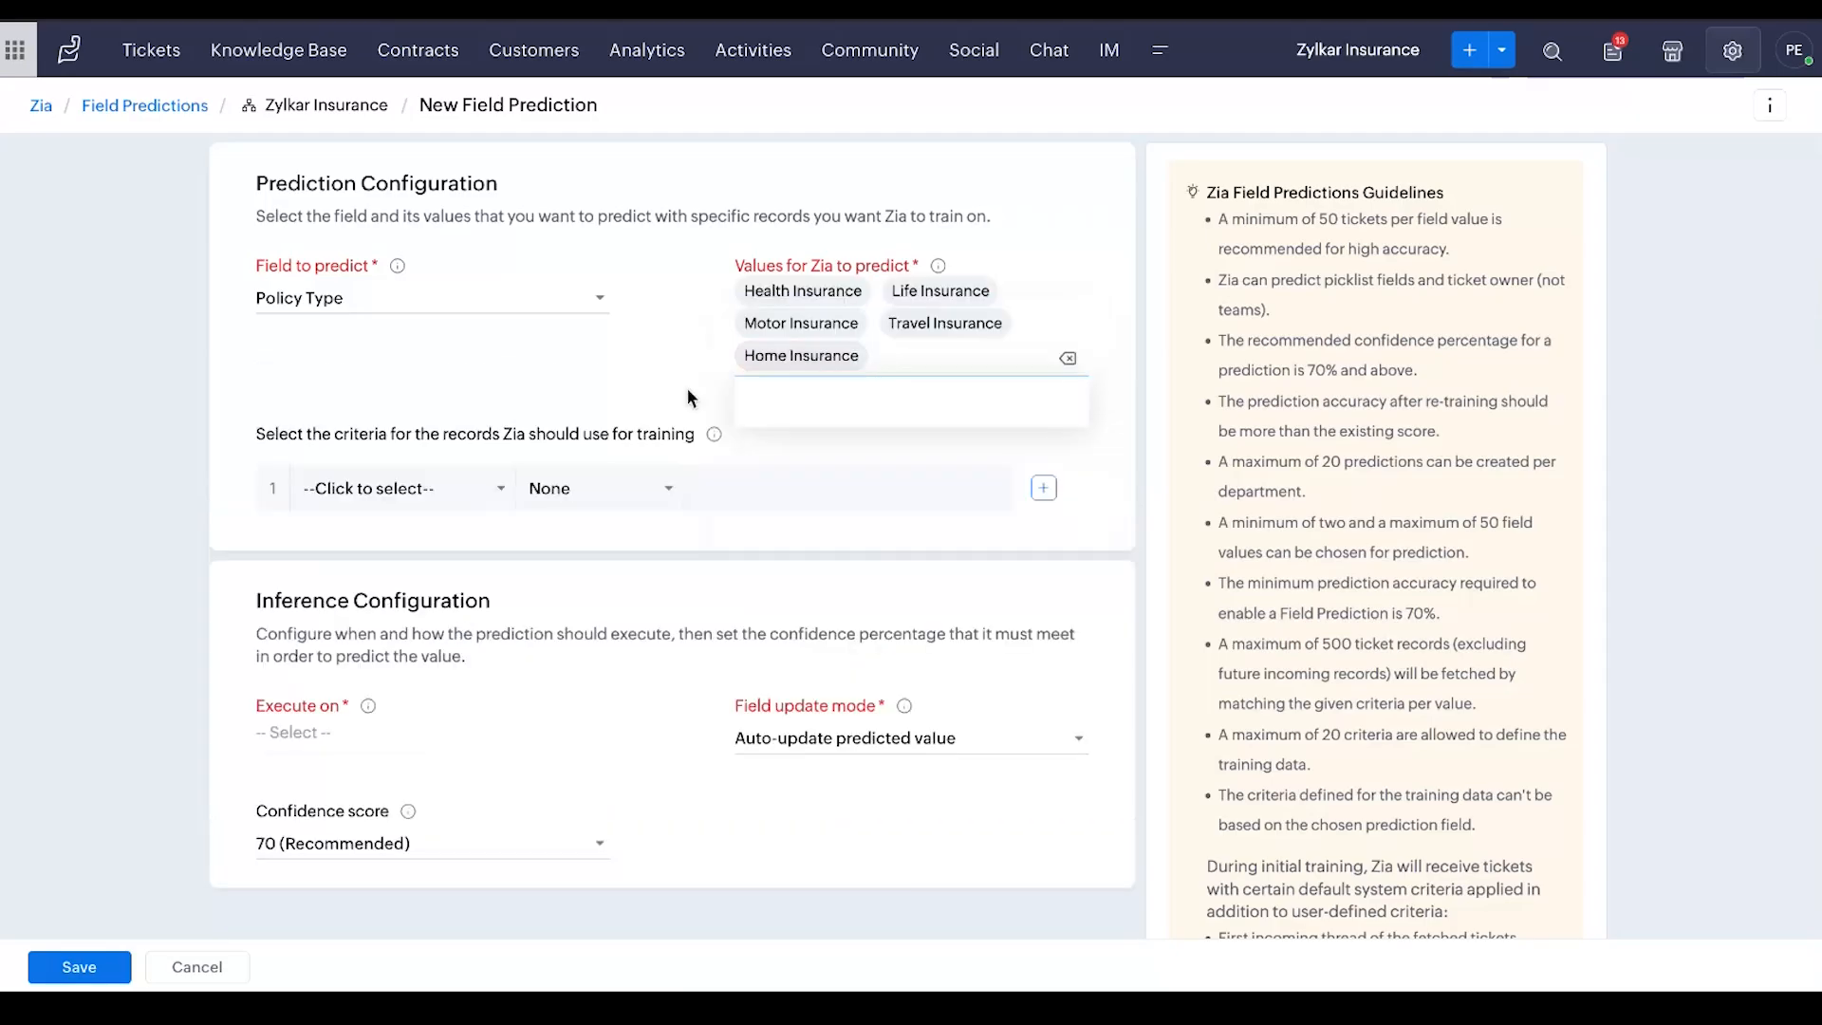
Start a training criterion based on Email, add a second criterion row, and browse the fields available for it
left_click(406, 491)
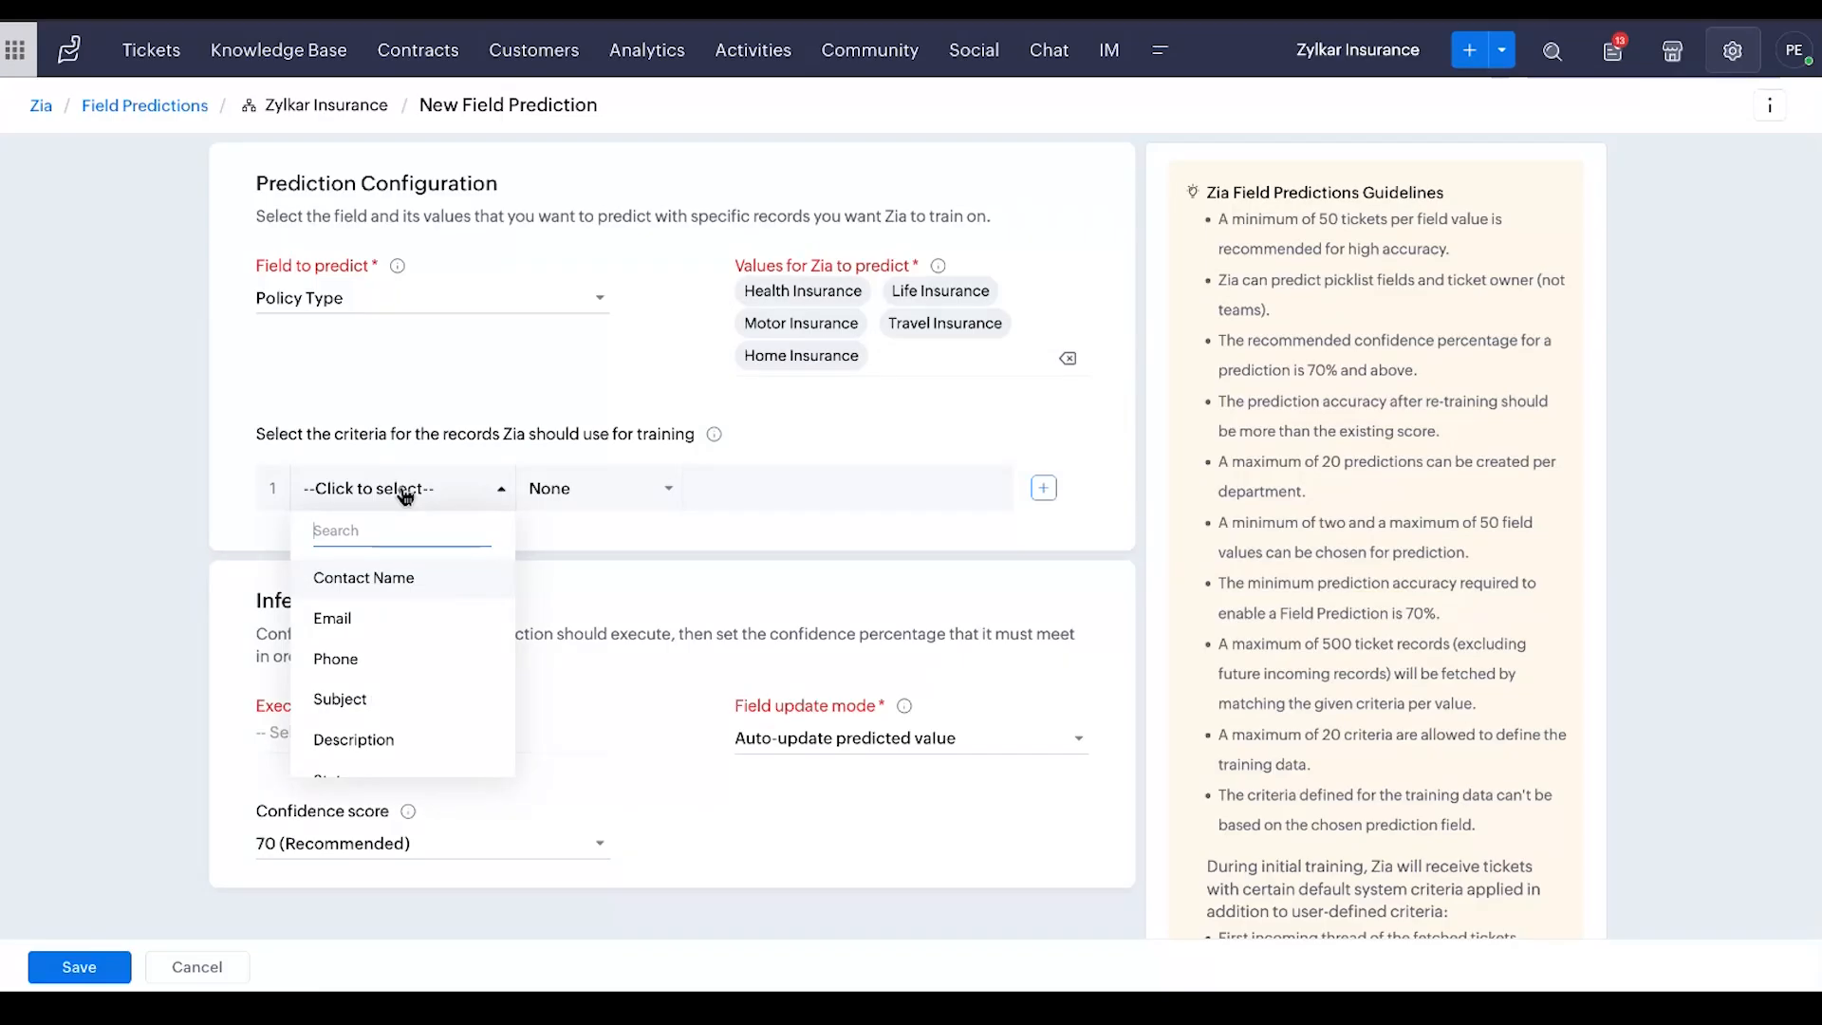
left_click(366, 620)
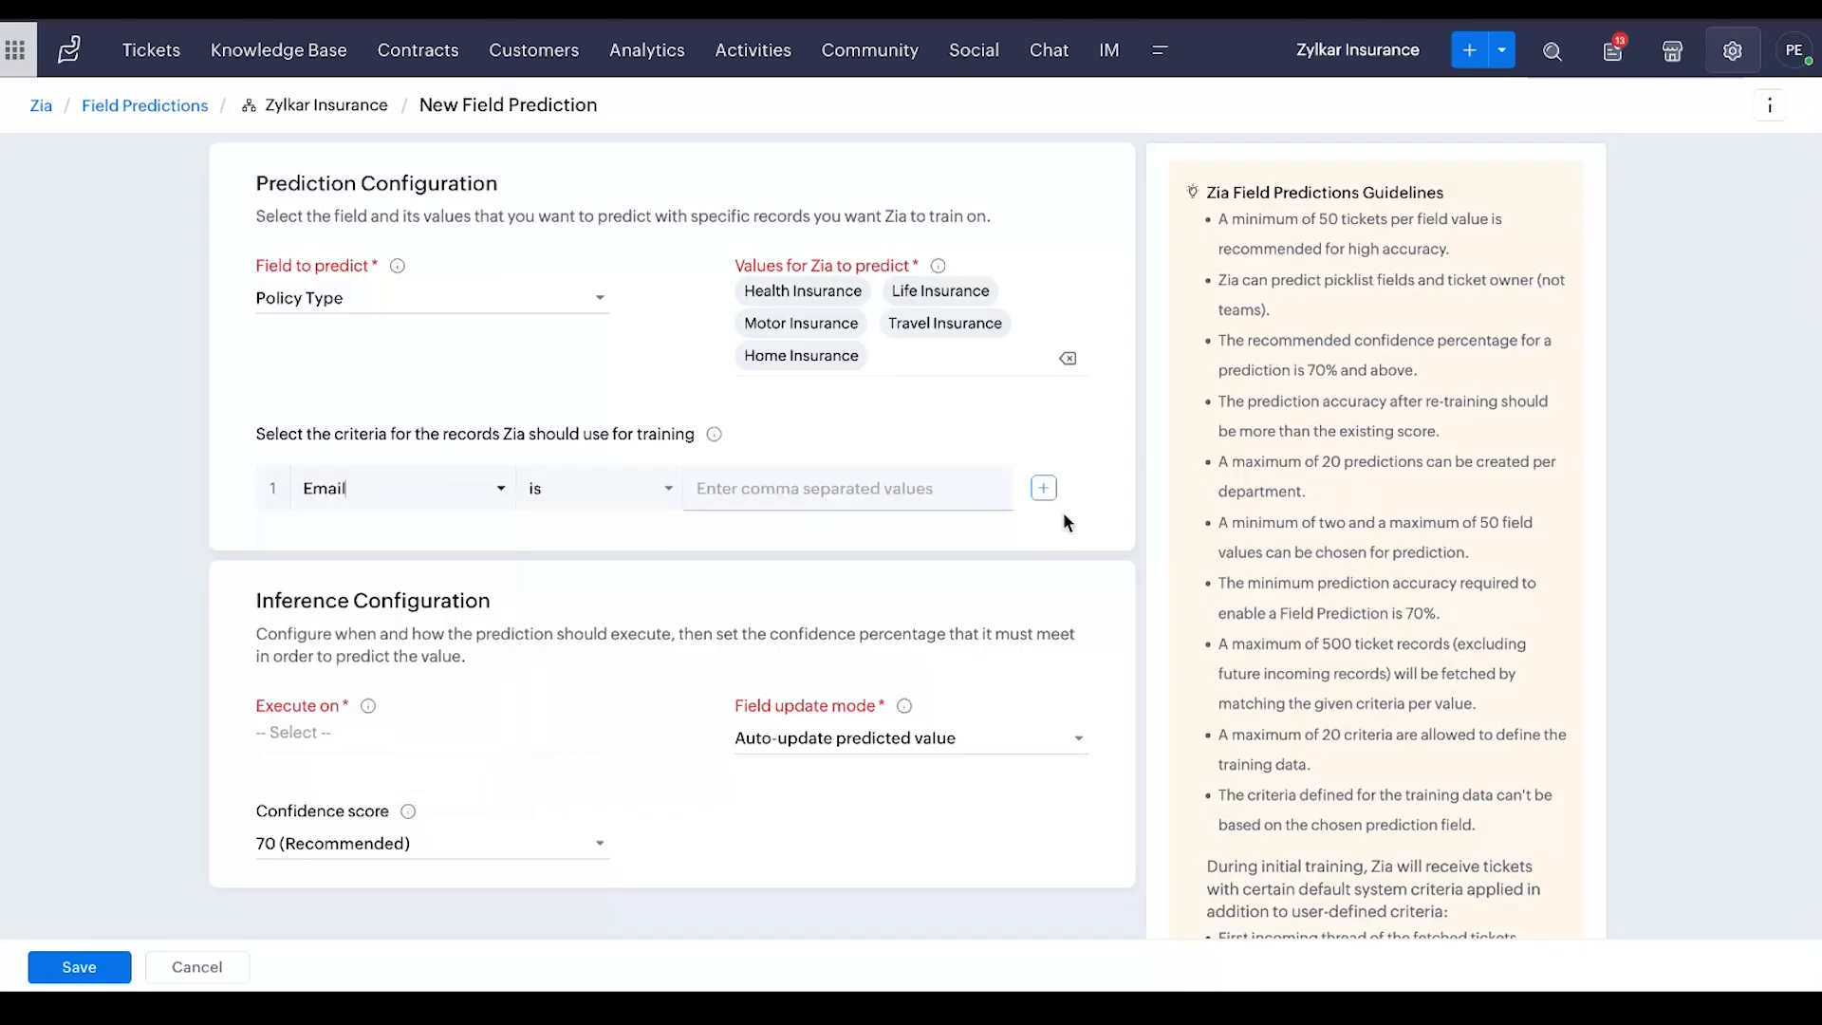
left_click(1042, 488)
left_click(451, 547)
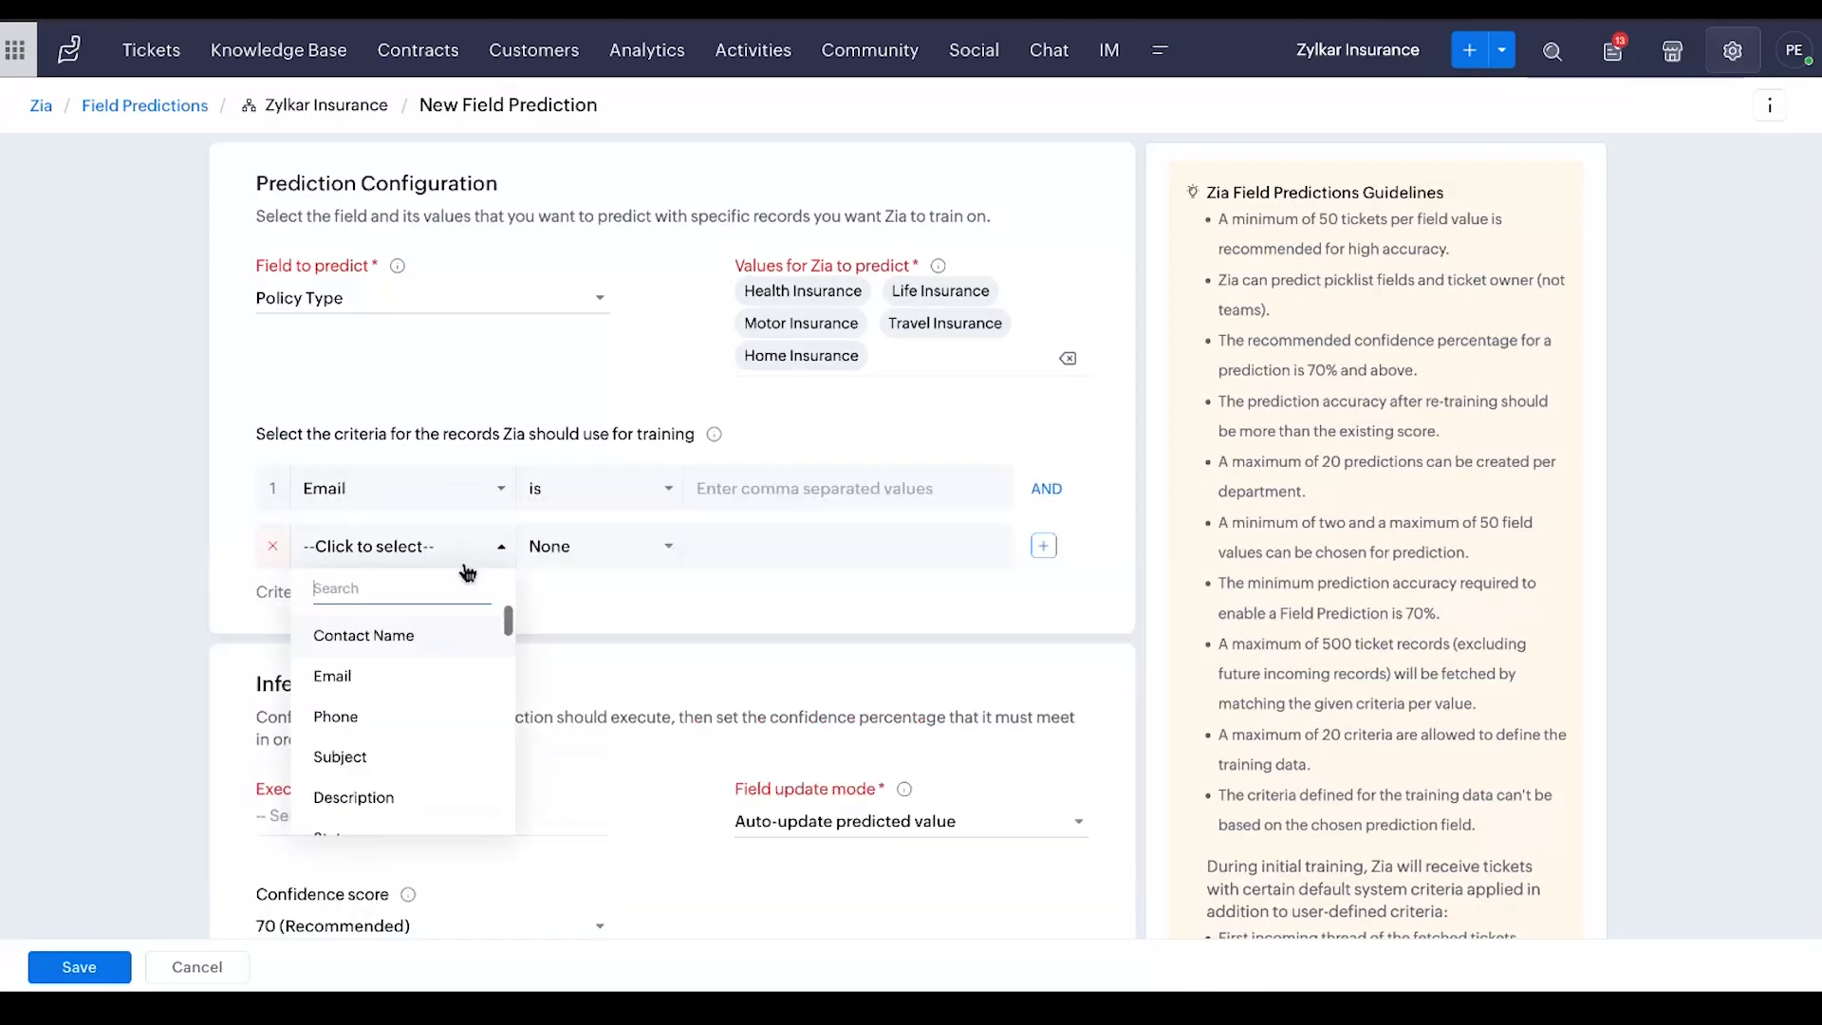
scroll(459, 752, "down", 2)
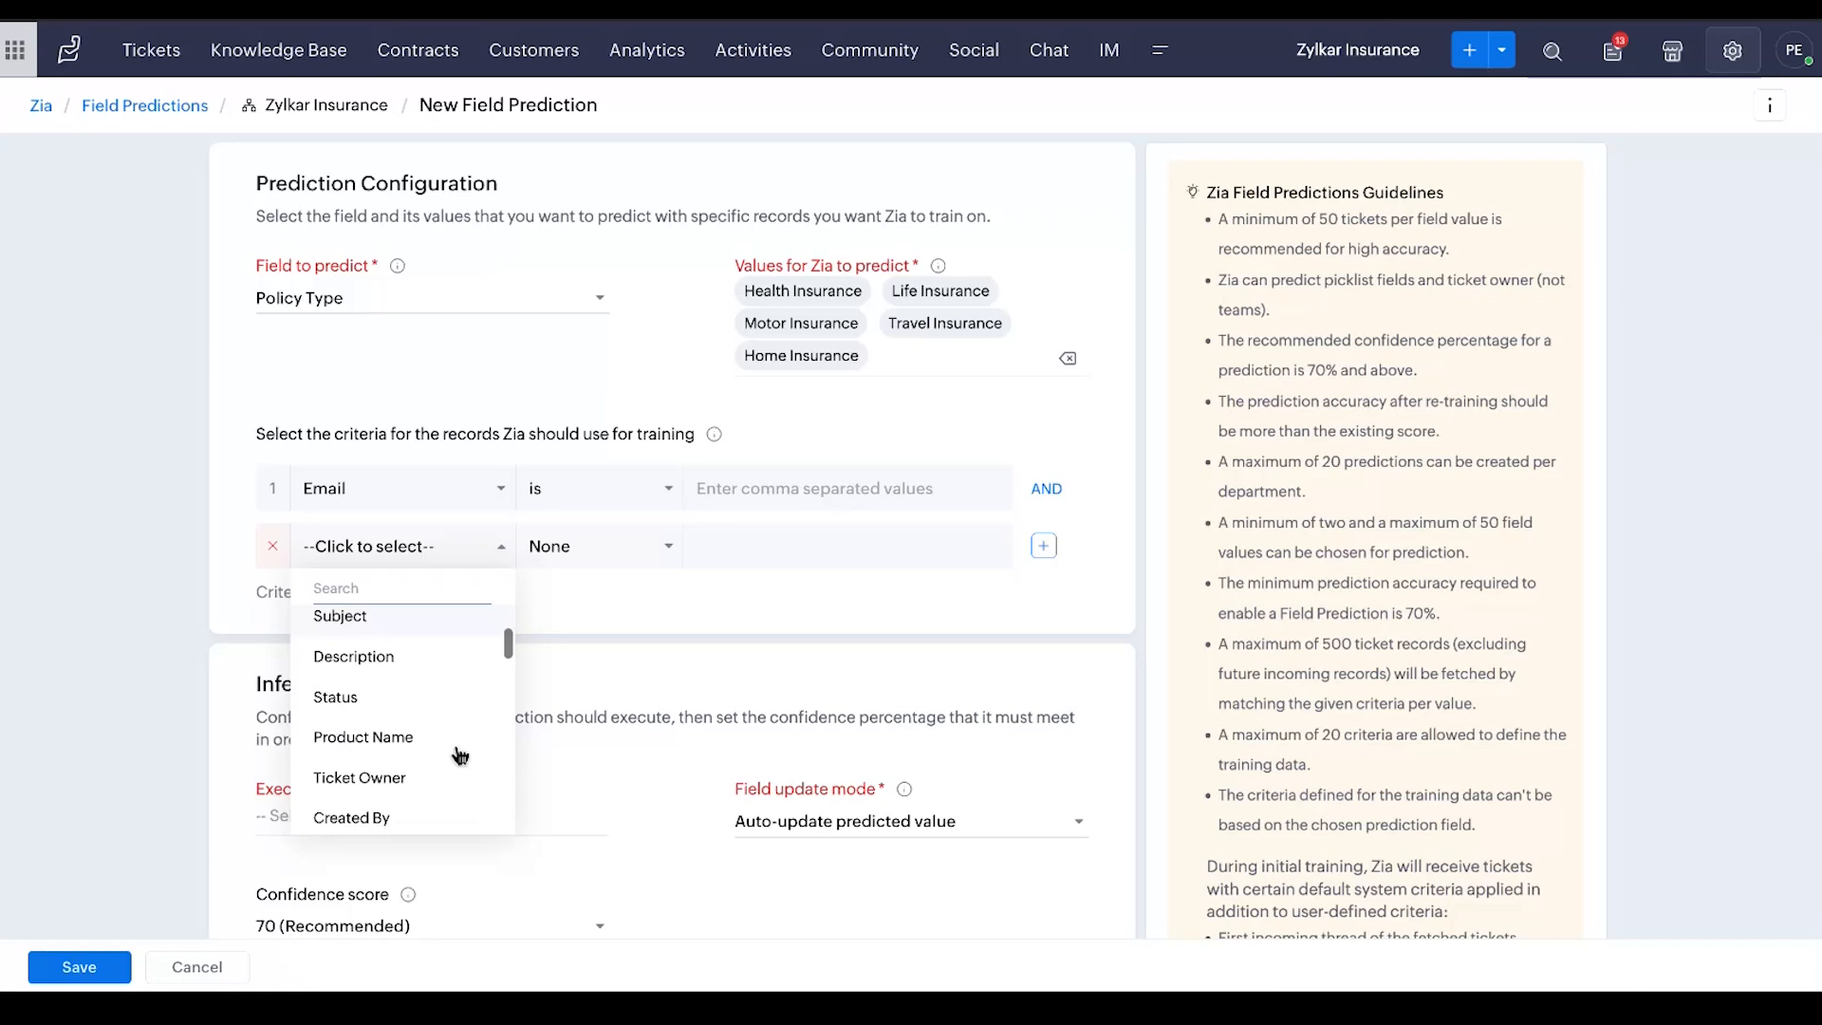
scroll(459, 755, "down", 1)
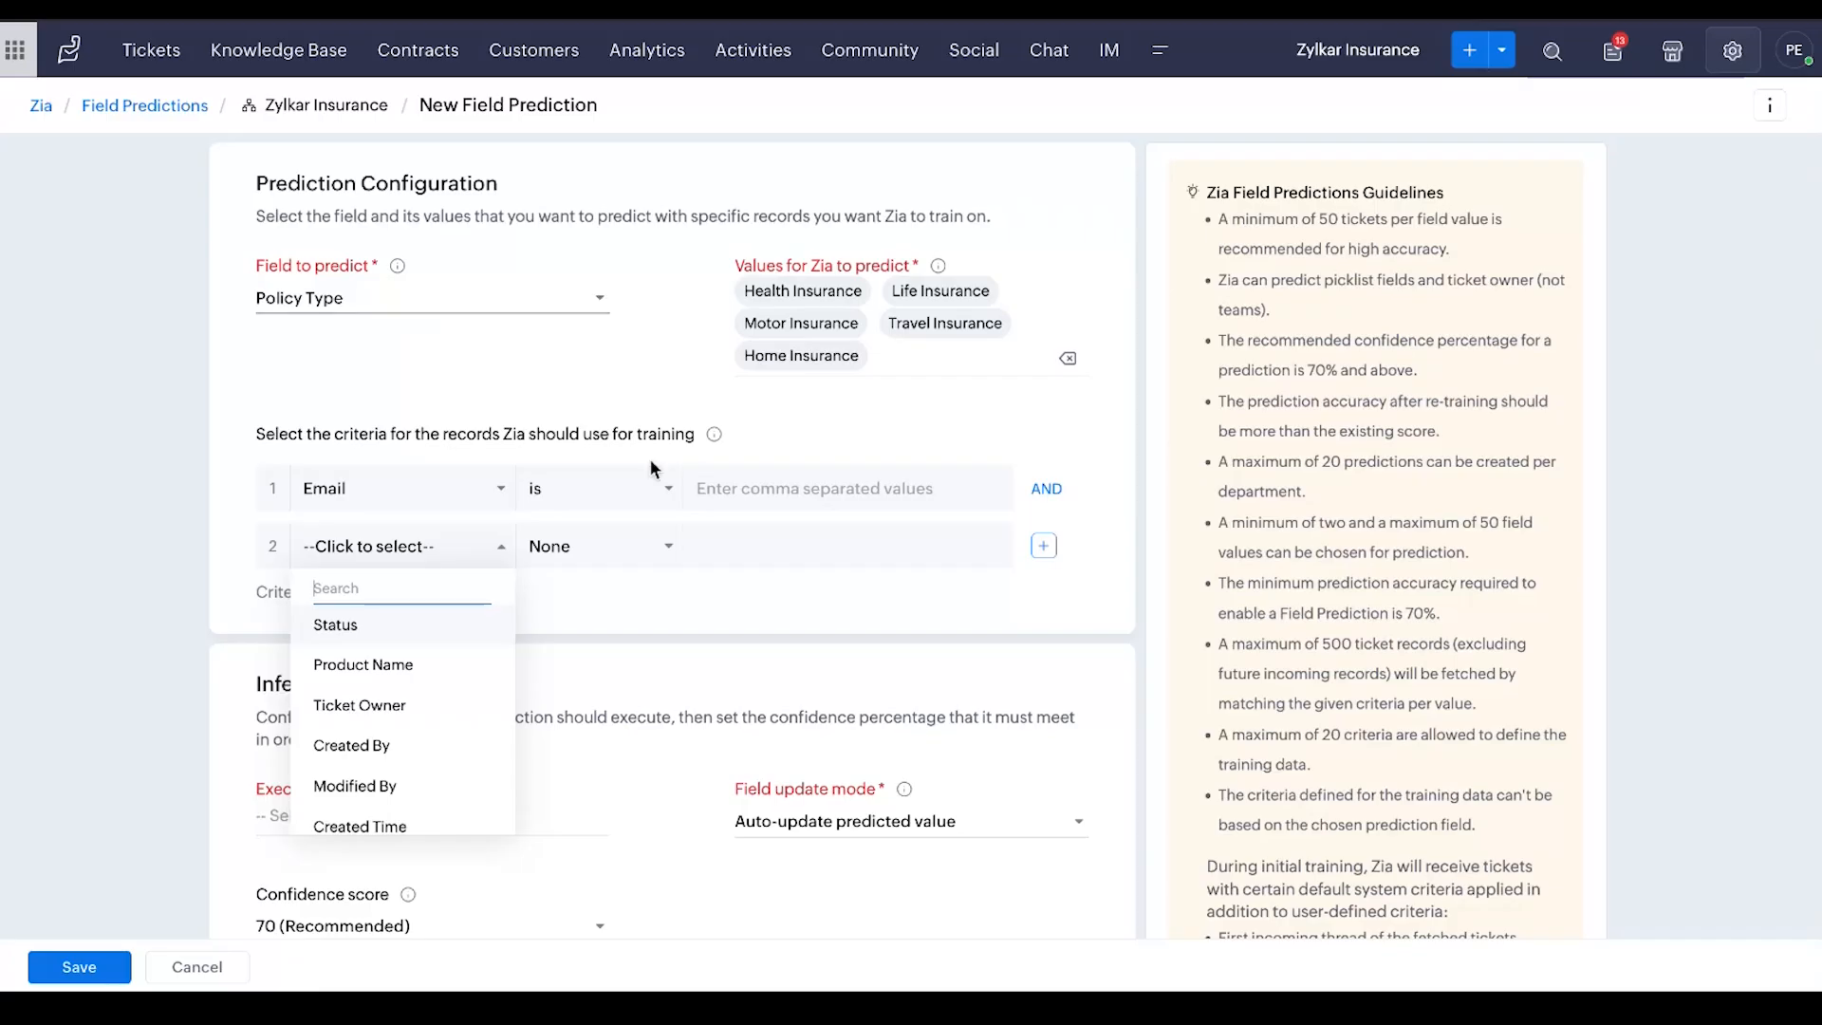
Set the prediction to execute on Customer reply in the inference configuration
scroll(600, 634, "down", 2)
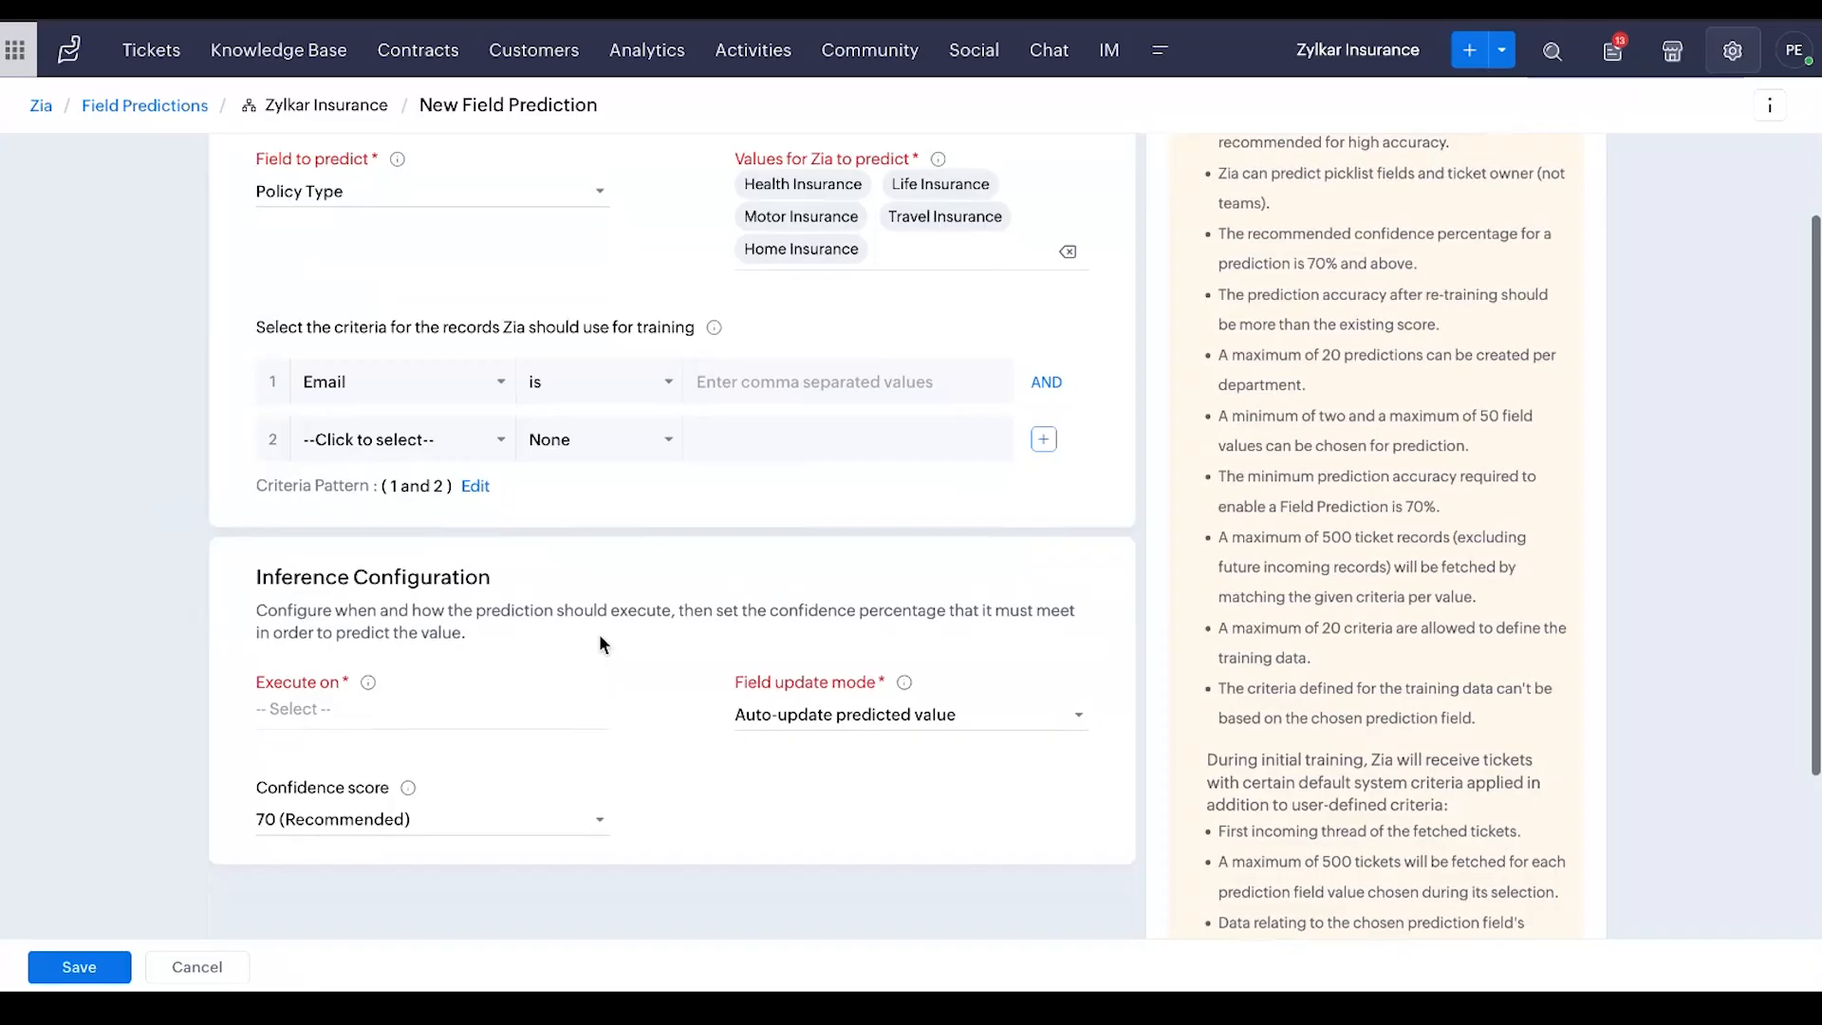
left_click(356, 696)
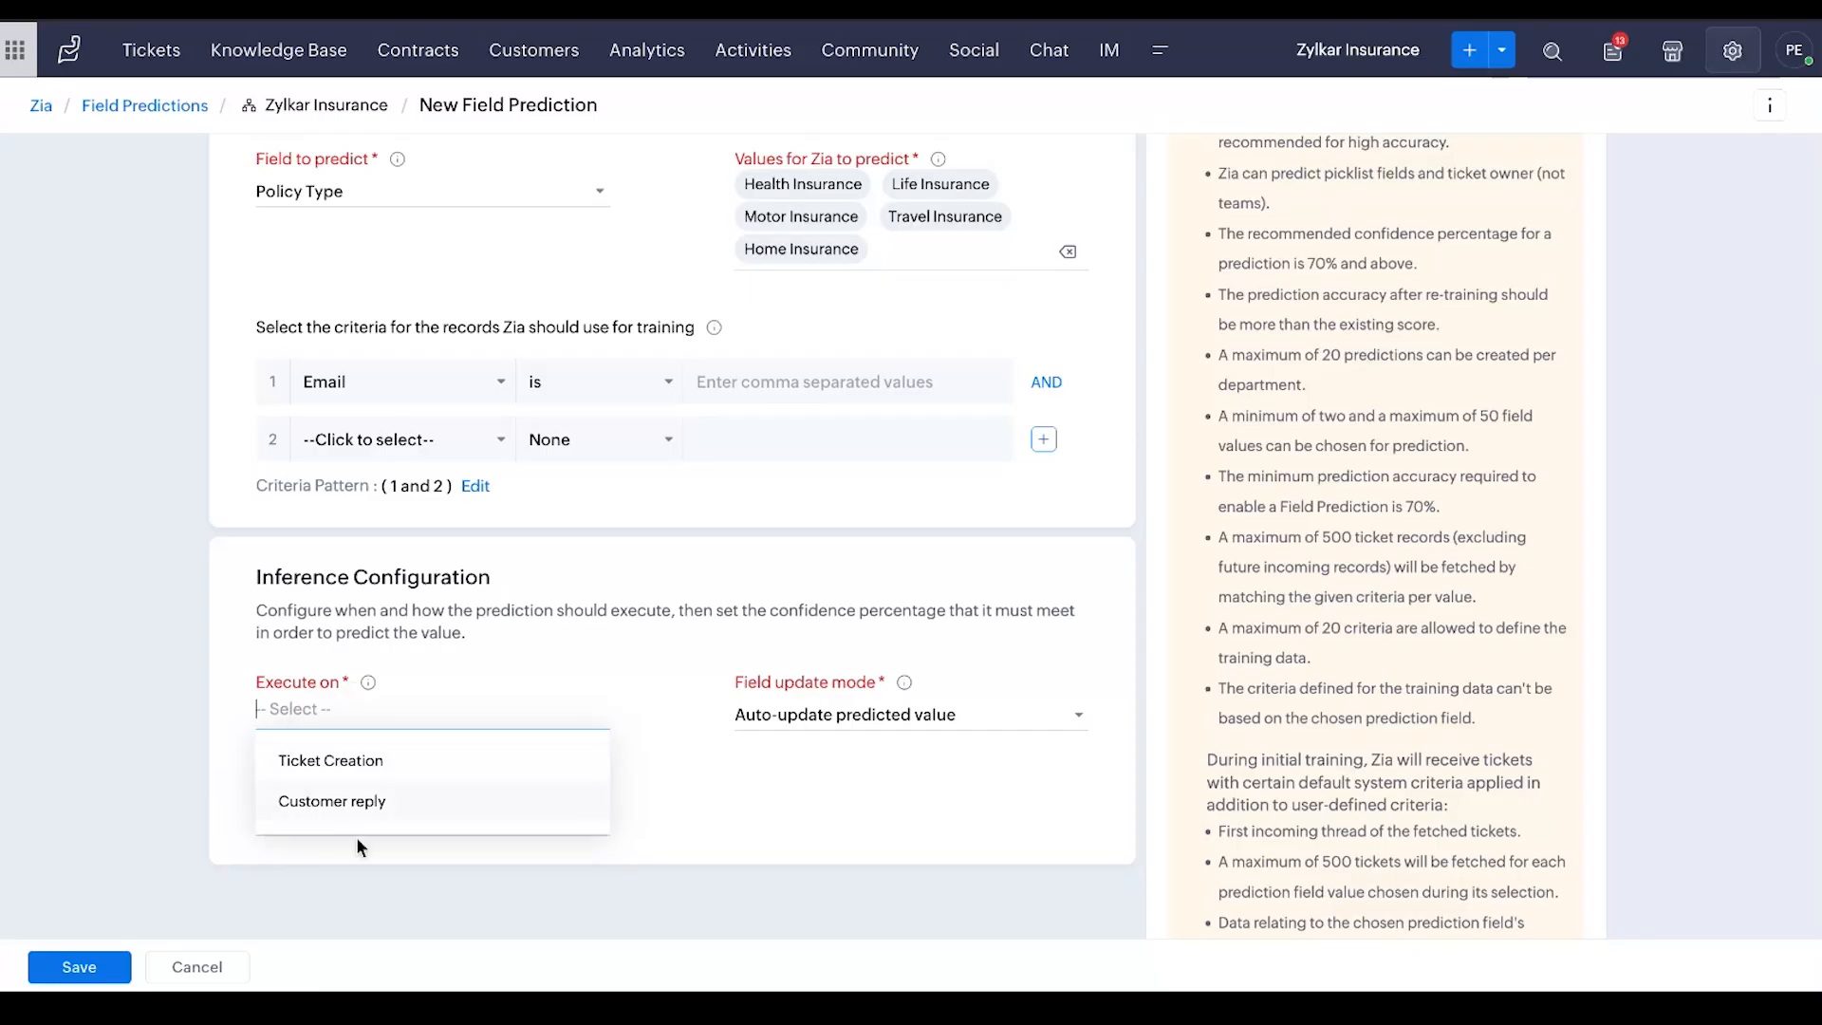
left_click(341, 801)
left_click(700, 784)
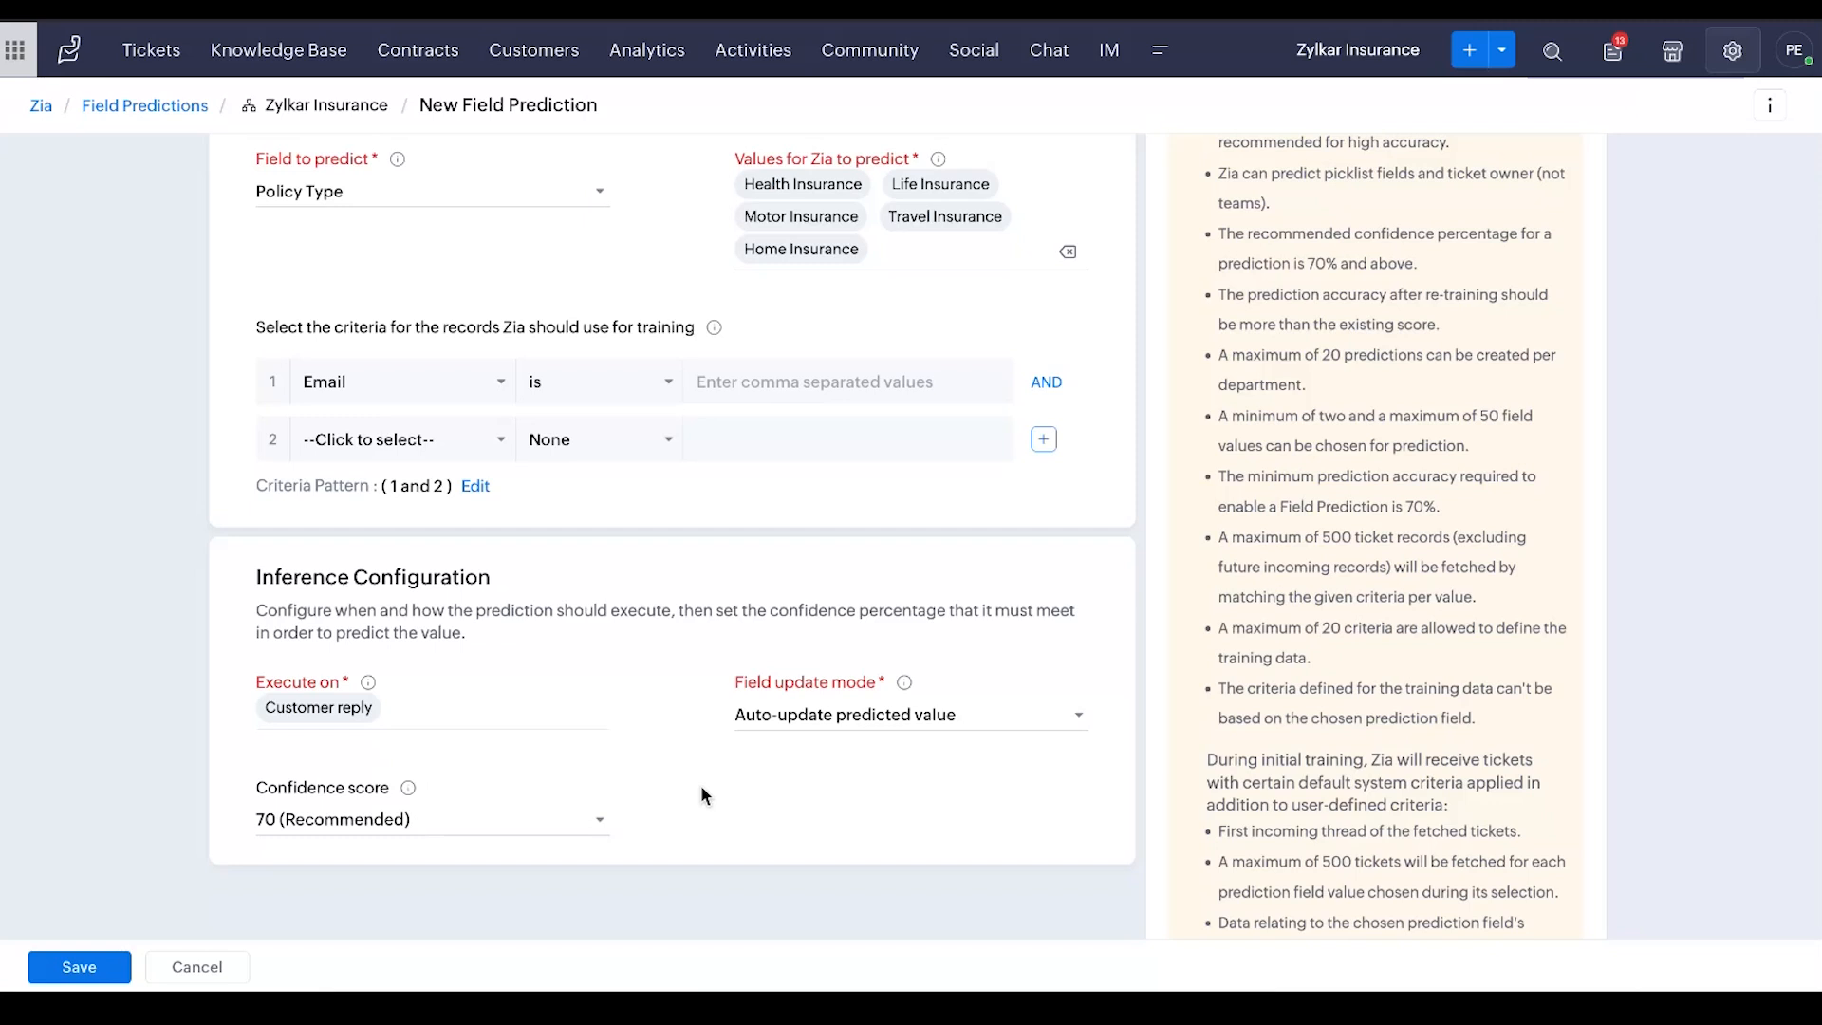
Review the available field update modes and confidence scores, and discard the new field prediction
left_click(872, 721)
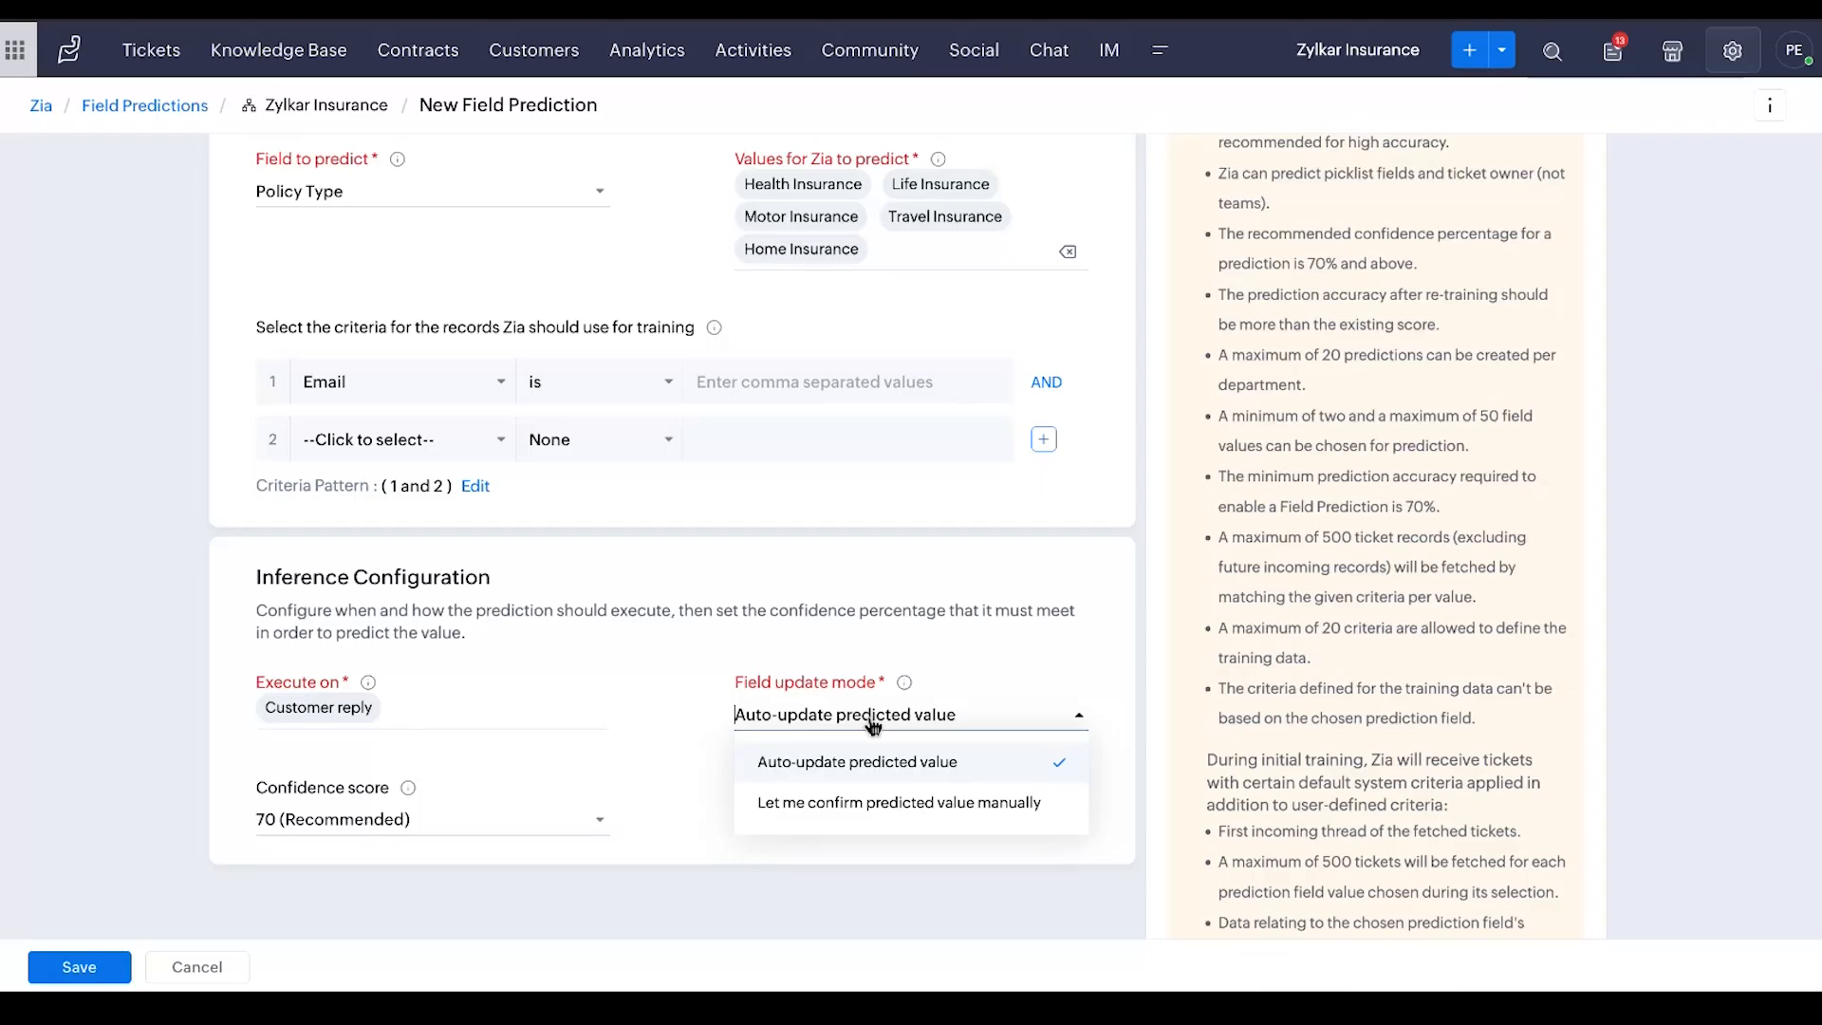
left_click(431, 816)
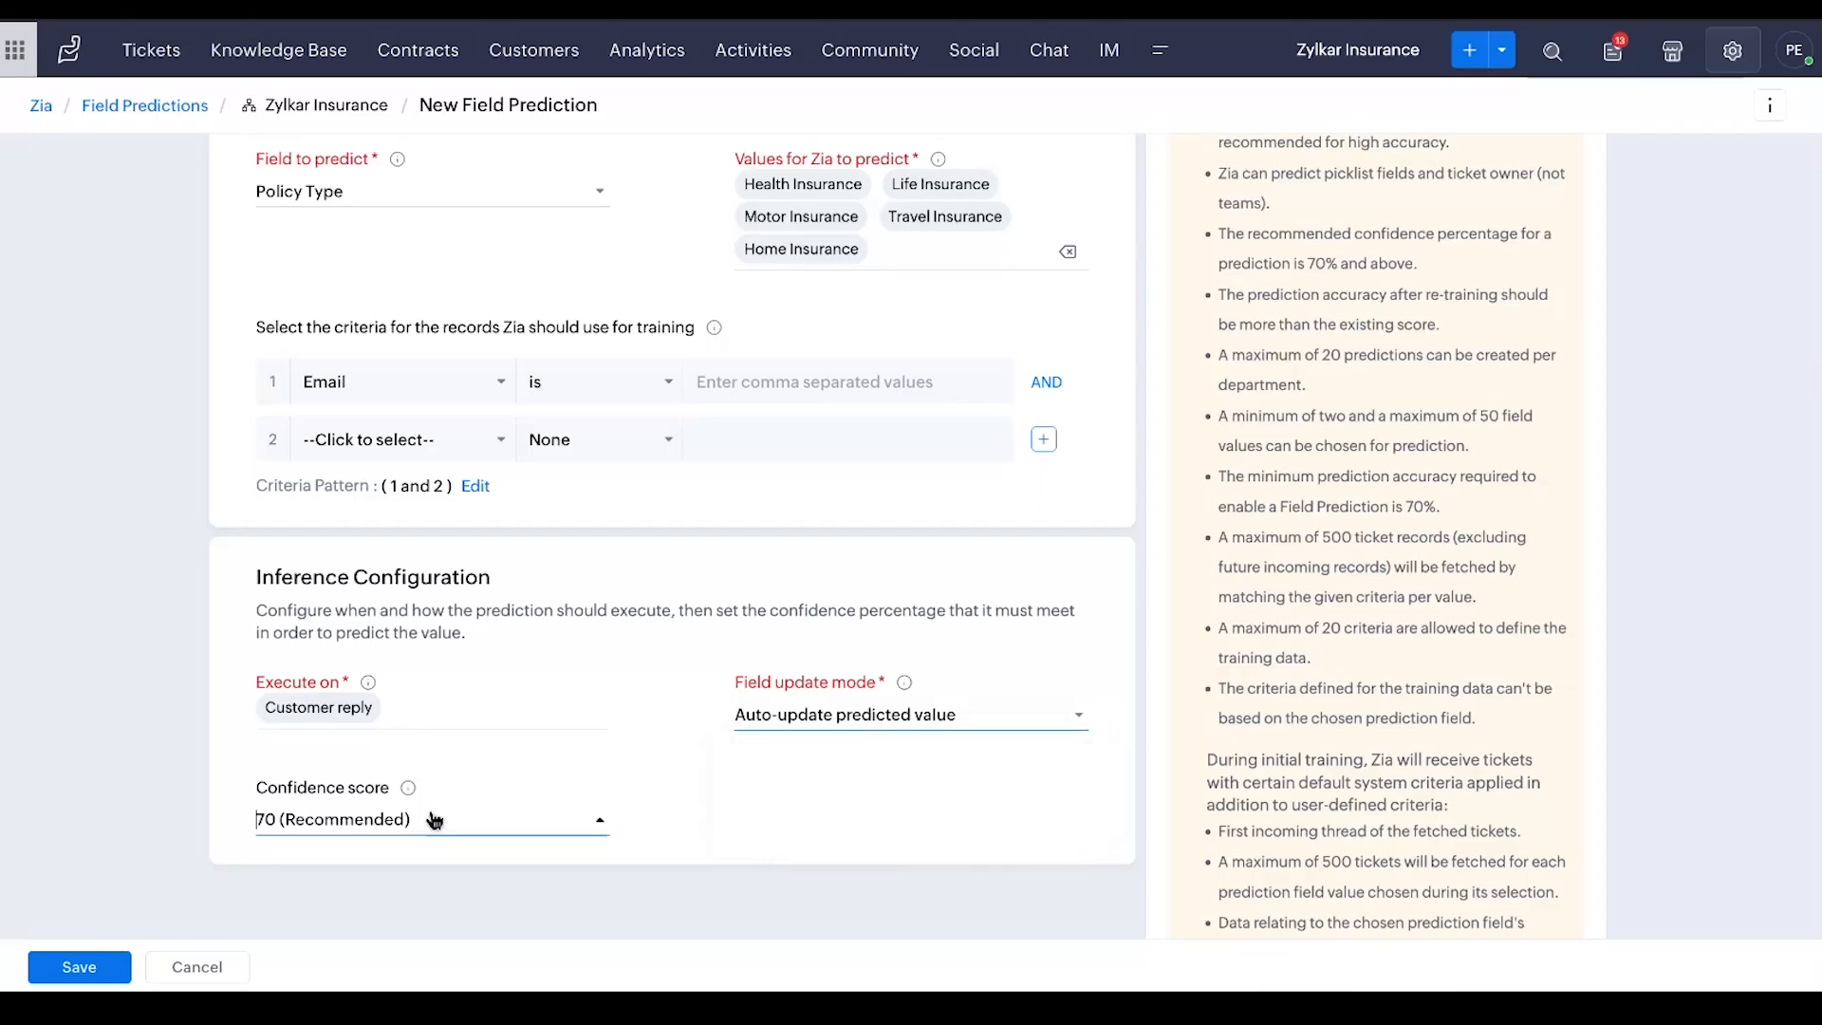
scroll(431, 681, "down", 3)
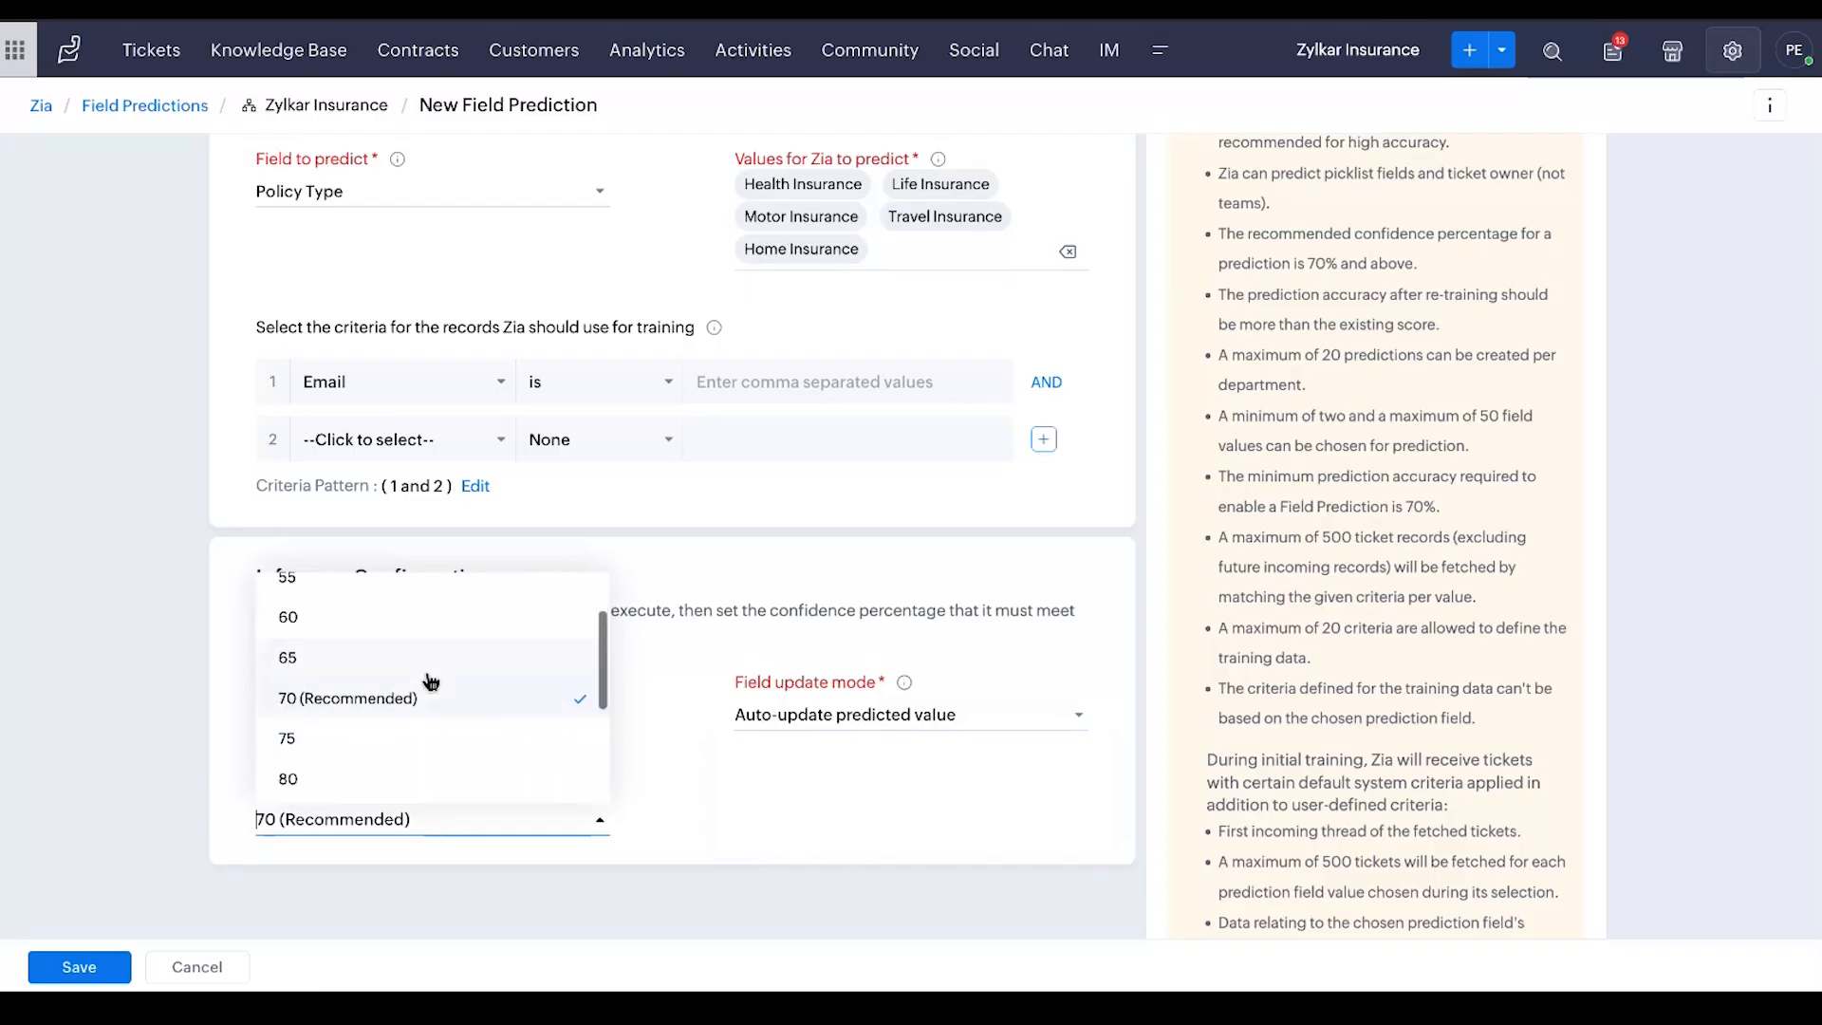
left_click(769, 797)
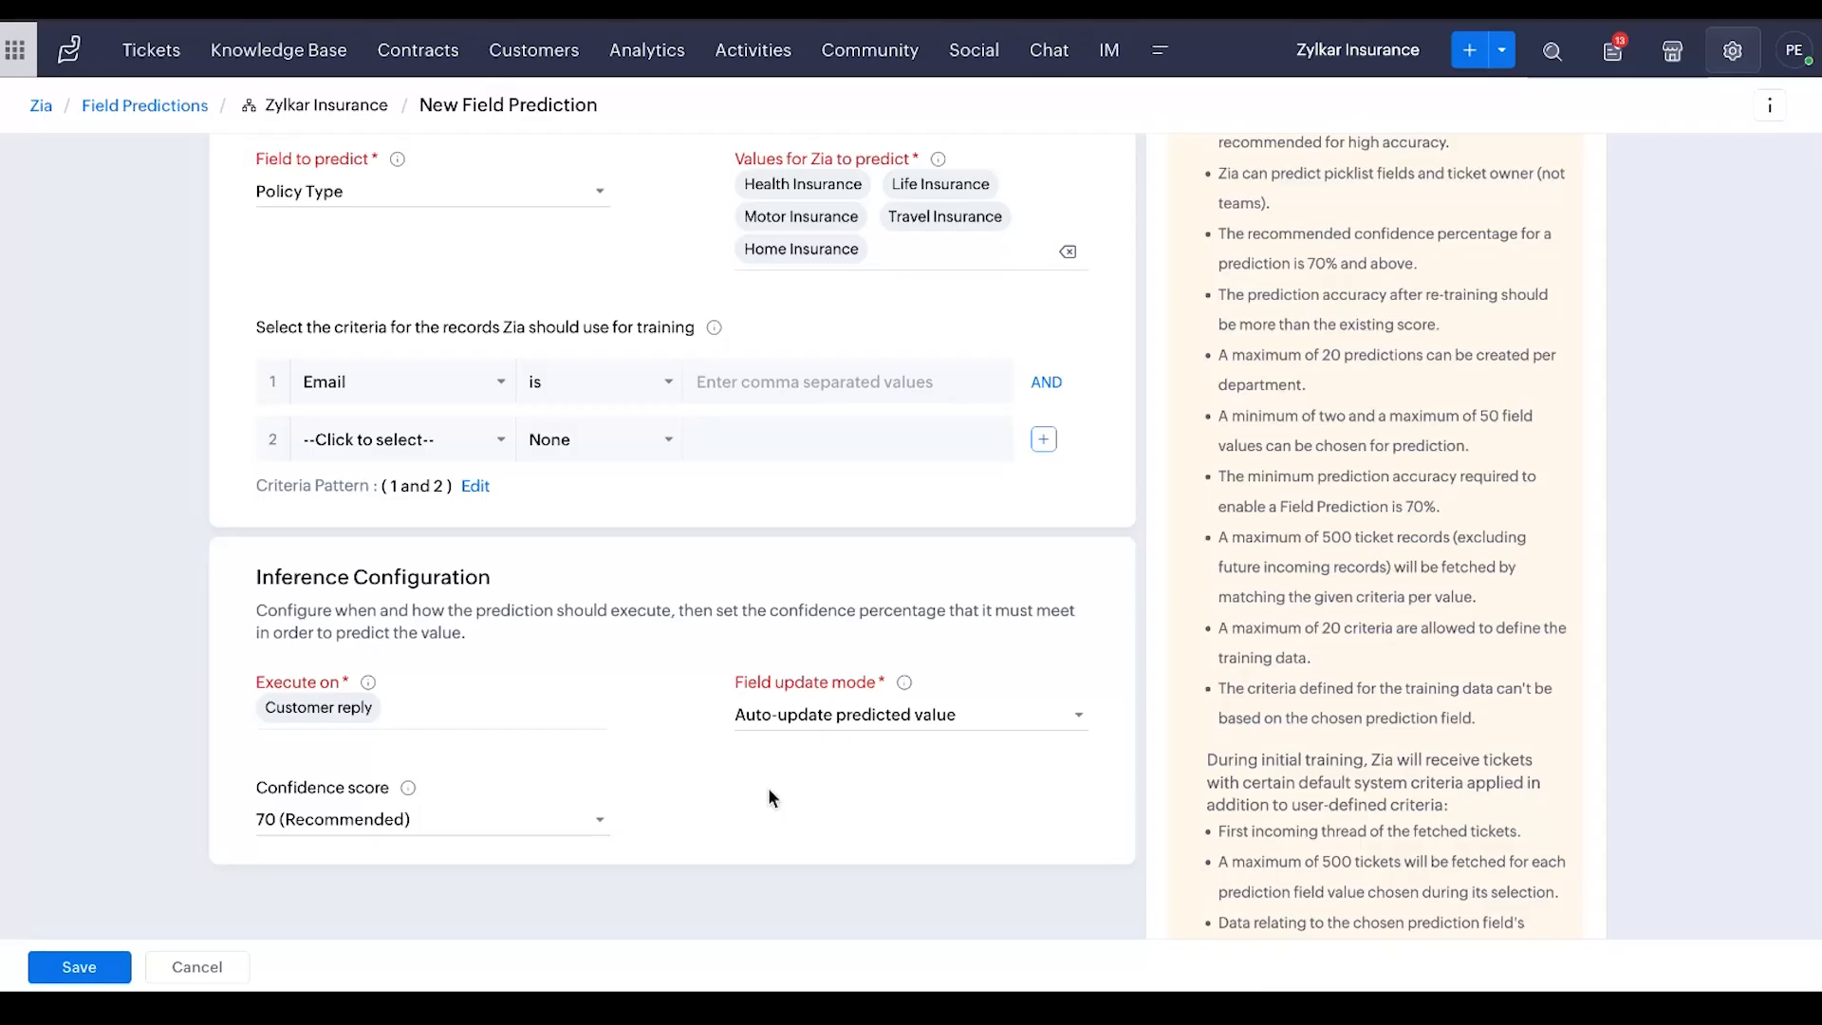
left_click(185, 968)
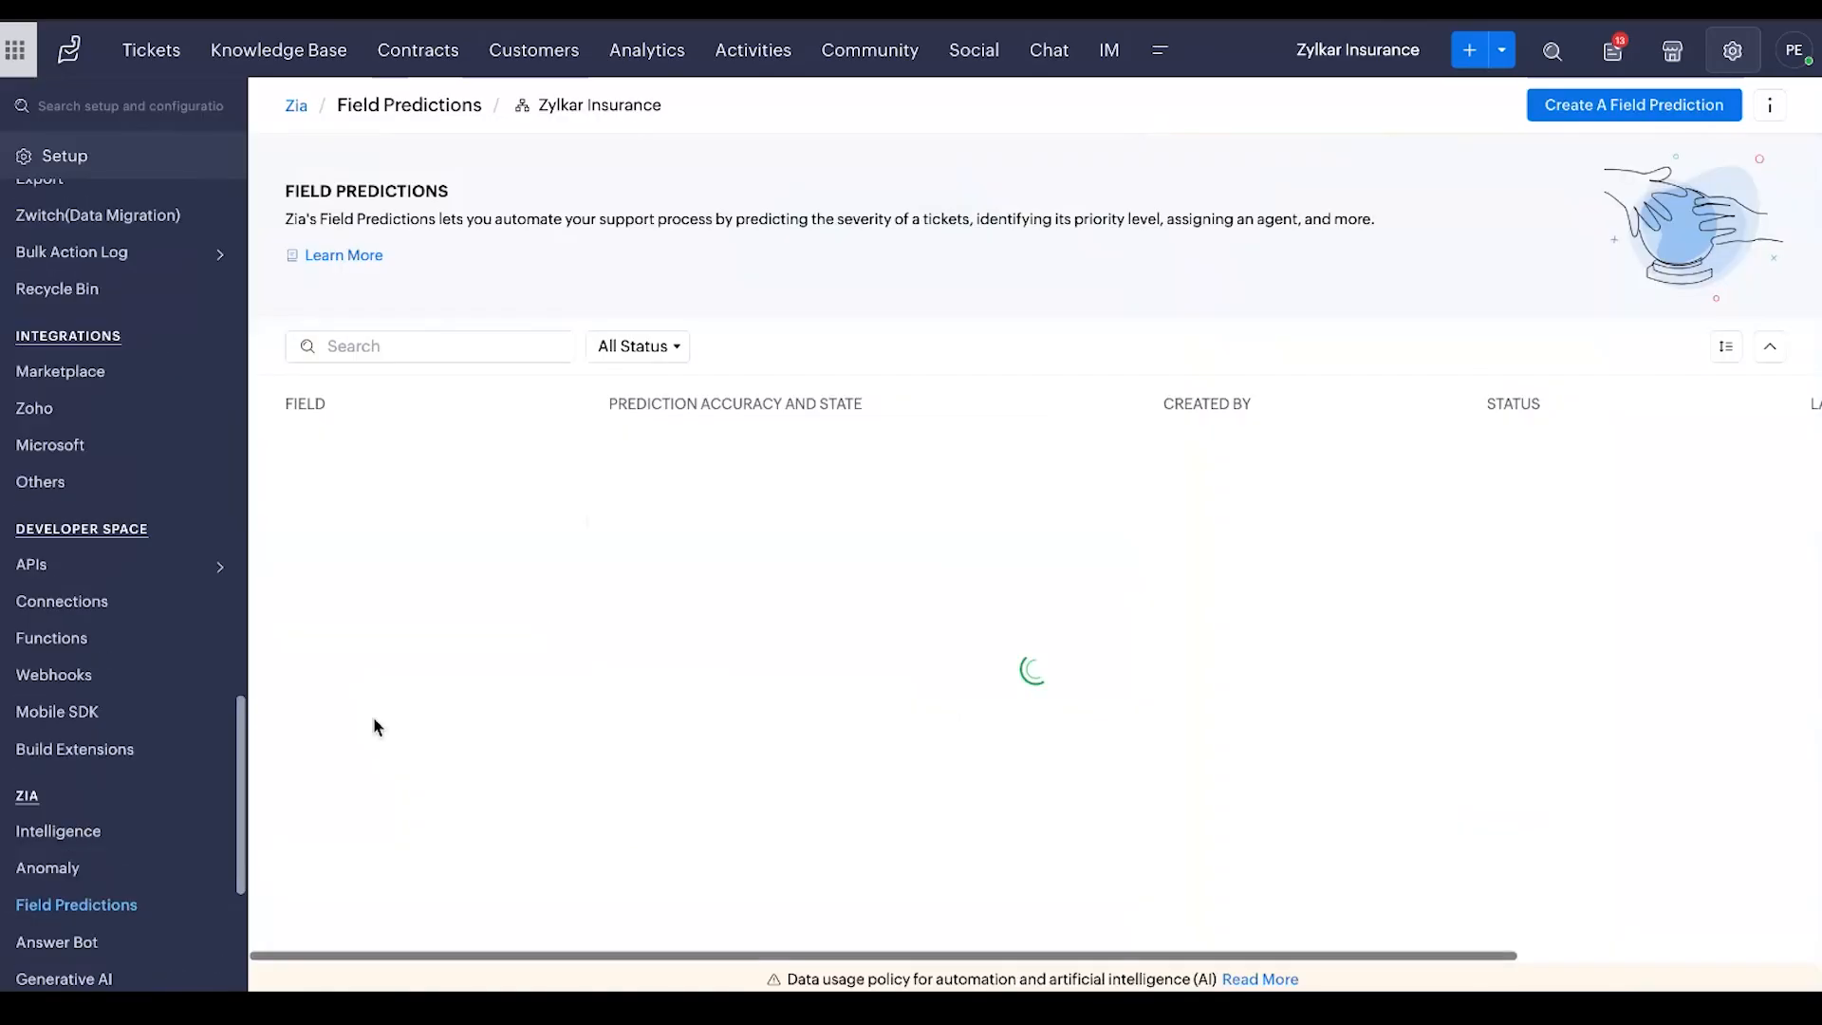